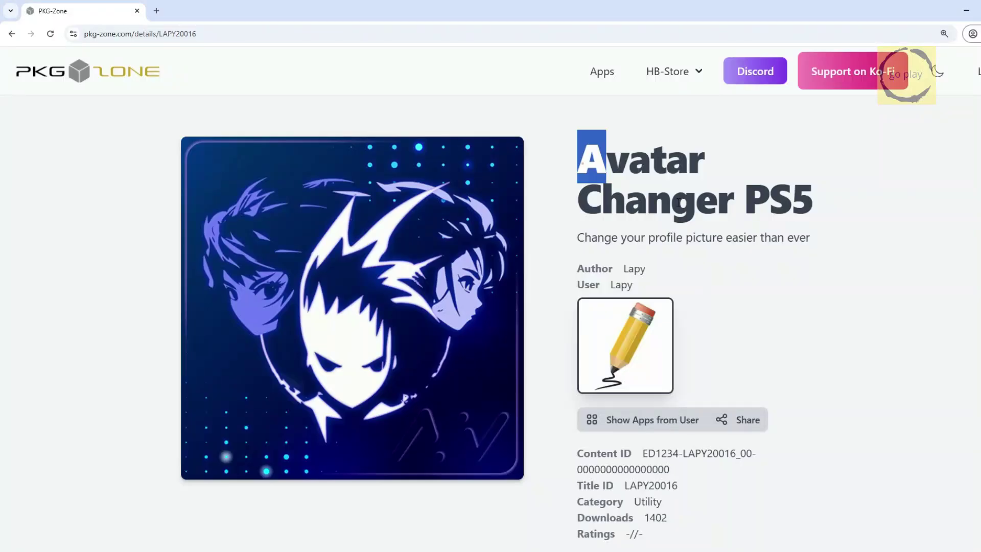
Step: Download the Avatar Changer PS5 package for PS5 from its PKG-Zone page
triple_click(580, 158)
click(796, 310)
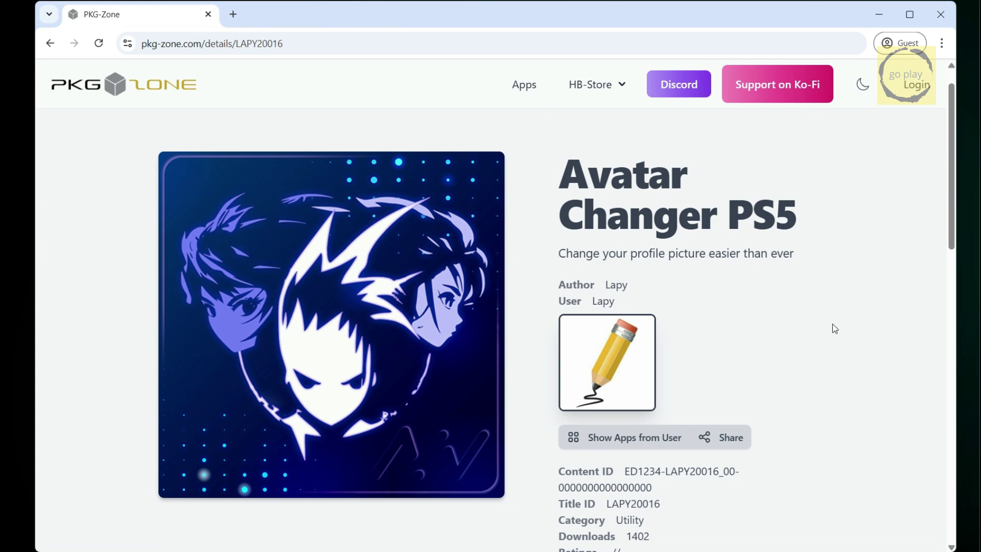
scroll(833, 329, down, 5)
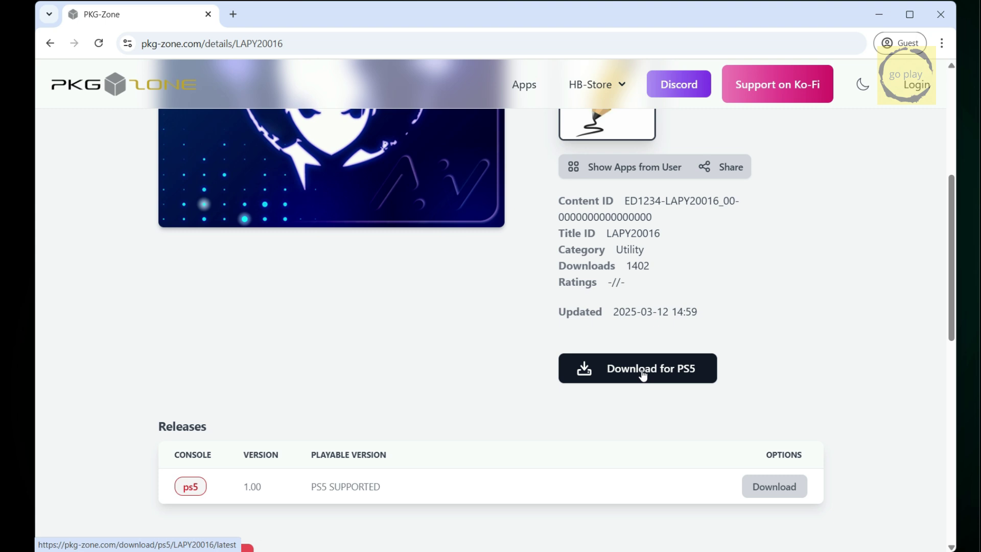
click(643, 376)
click(278, 17)
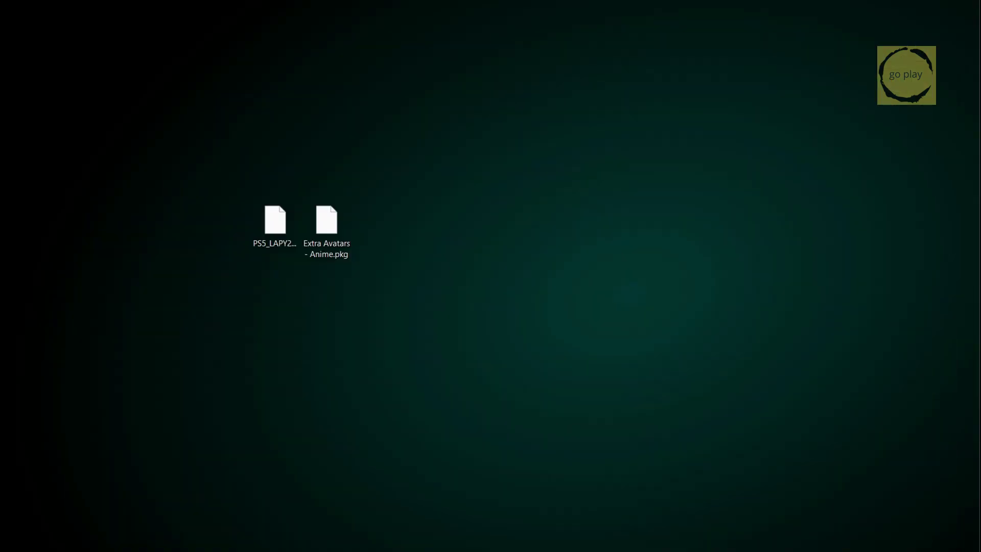
Step: Check the file system of FLASHDISK (I:) in the drive's properties
click(273, 242)
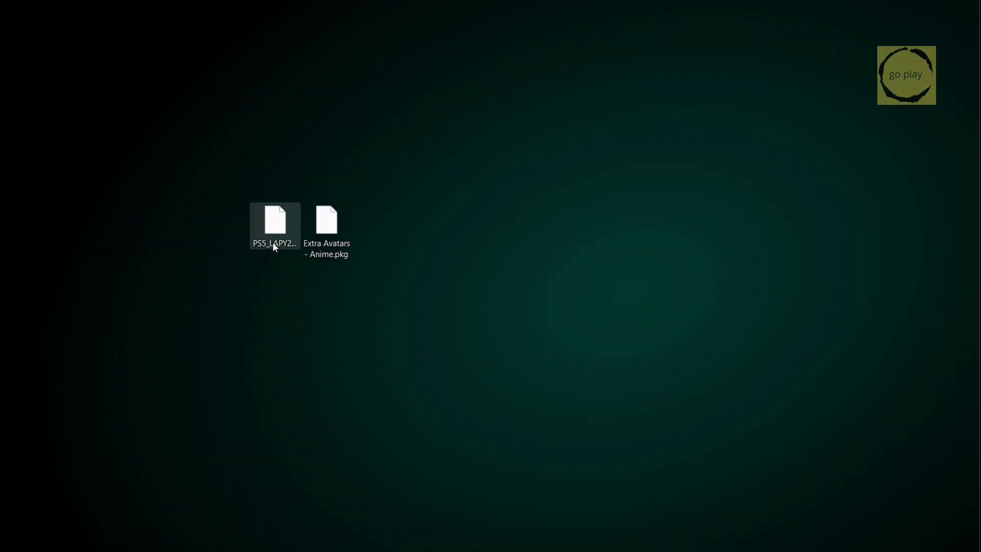
click(326, 250)
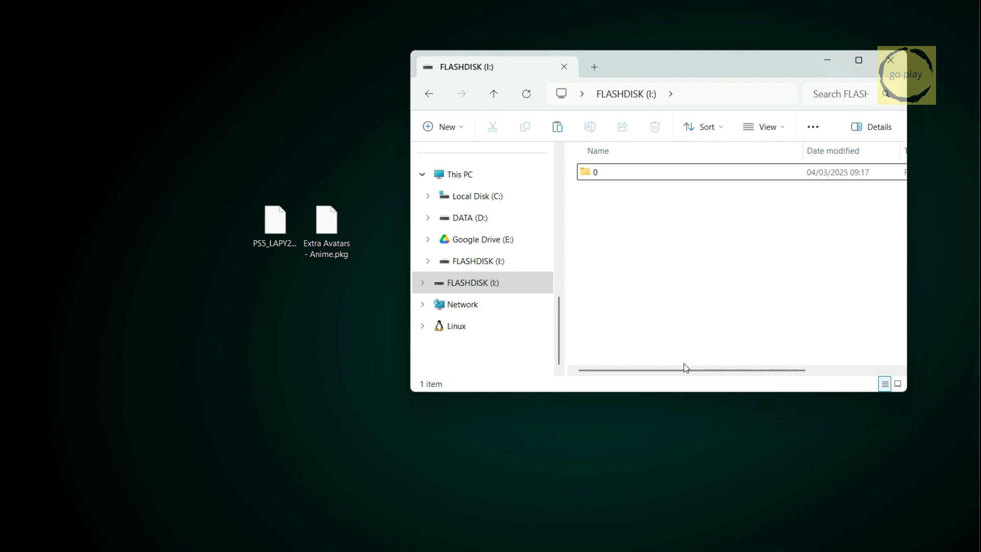
right_click(468, 286)
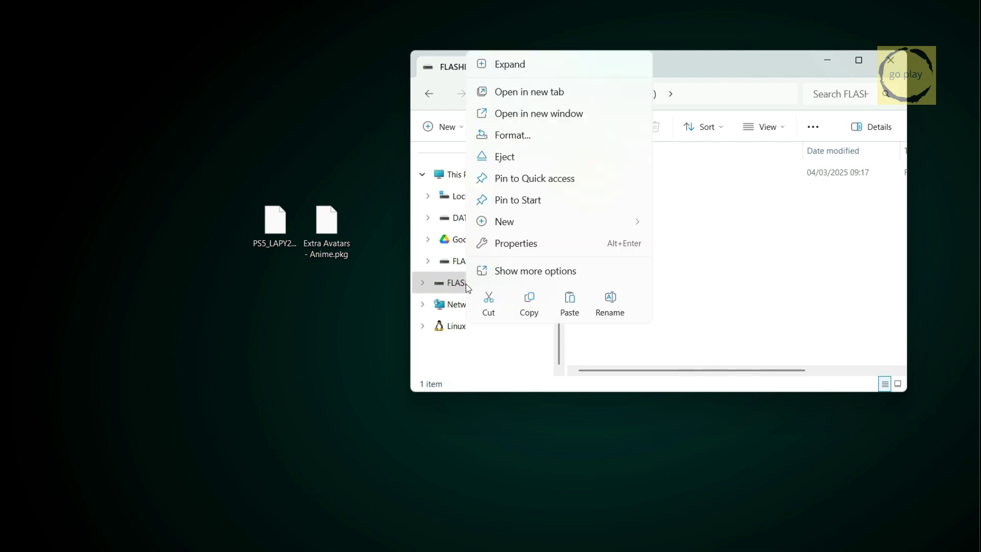
click(515, 243)
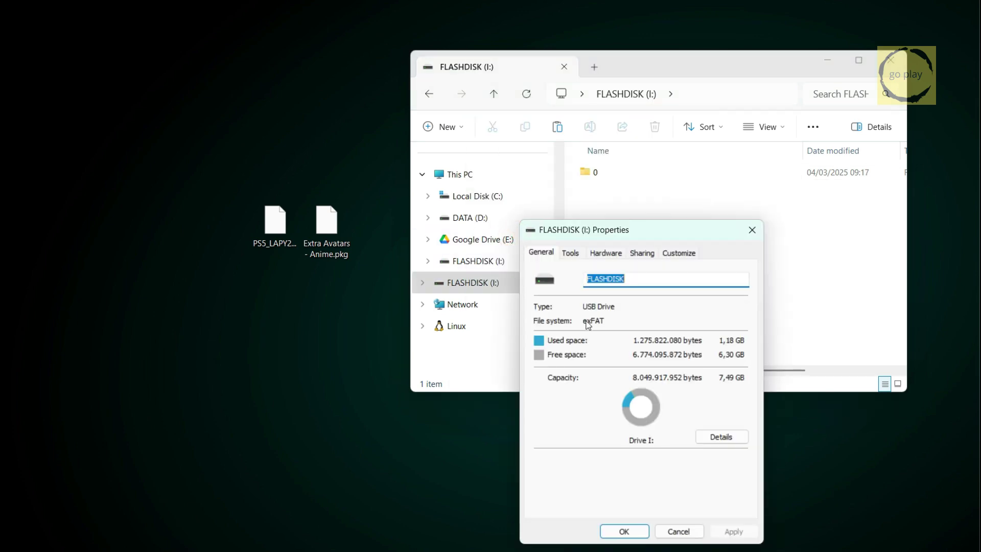
click(636, 531)
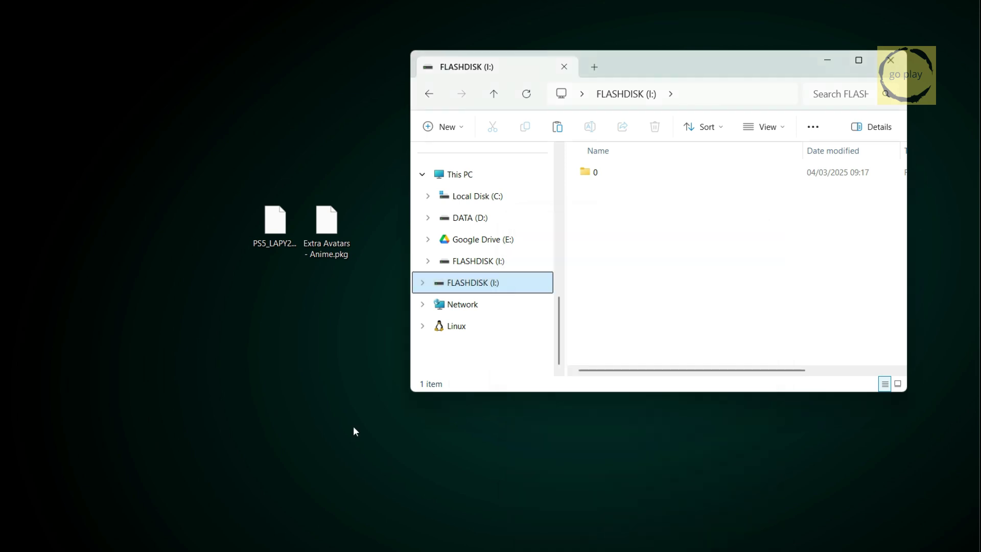
Step: Copy PS5_LAPY20016_v1.00.pkg and Extra Avatars - Anime.pkg from the desktop to FLASHDISK (I:) and eject the drive
drag(236, 170, 346, 275)
drag(326, 225, 608, 274)
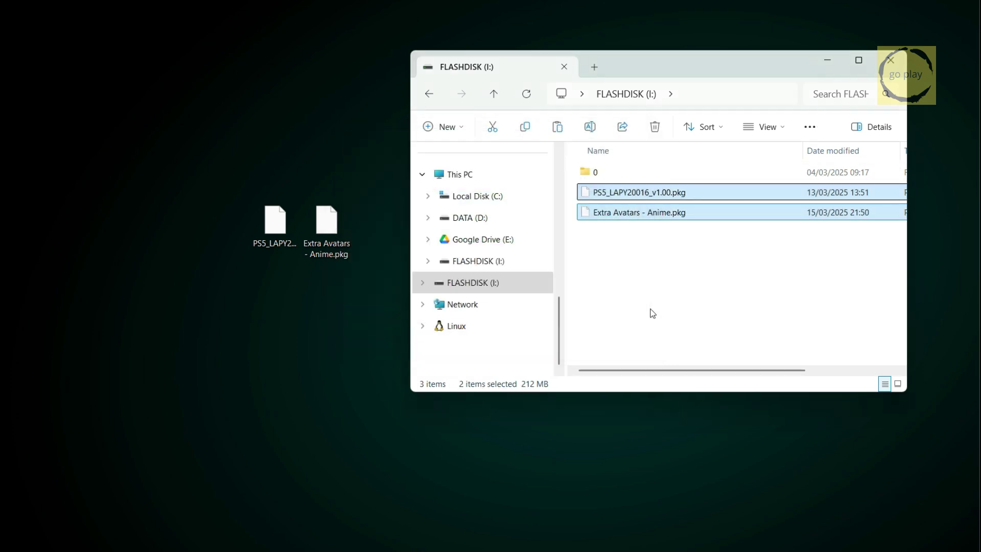
click(631, 259)
click(465, 286)
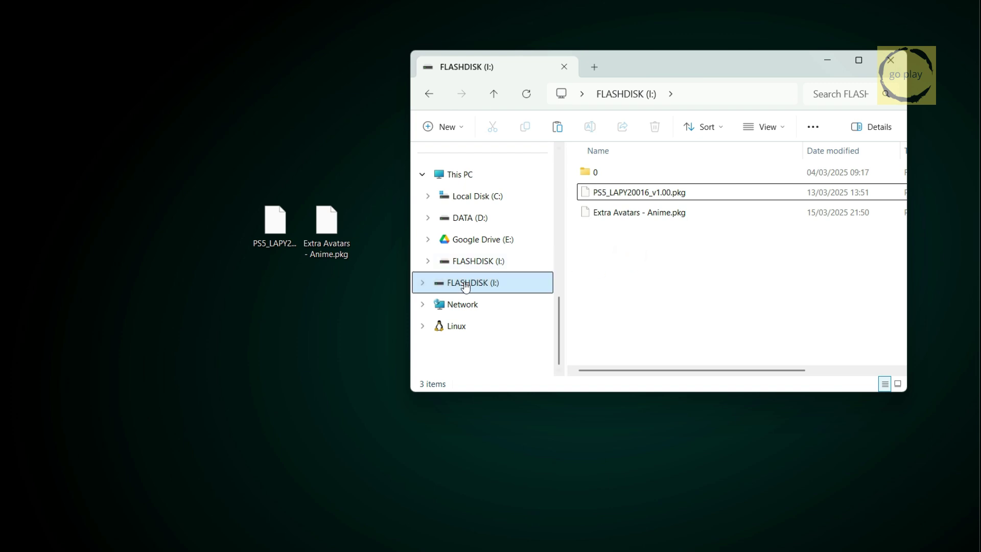
right_click(465, 287)
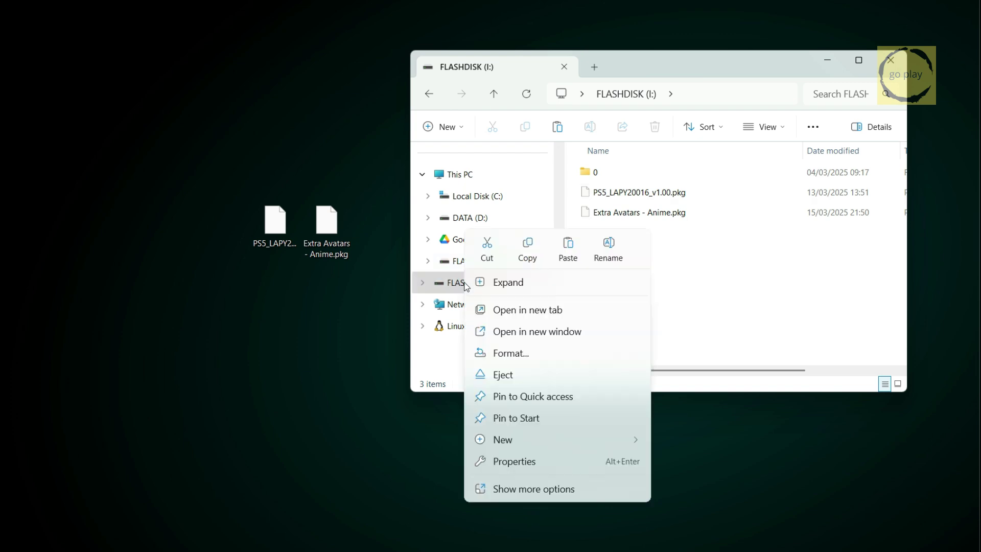
click(502, 374)
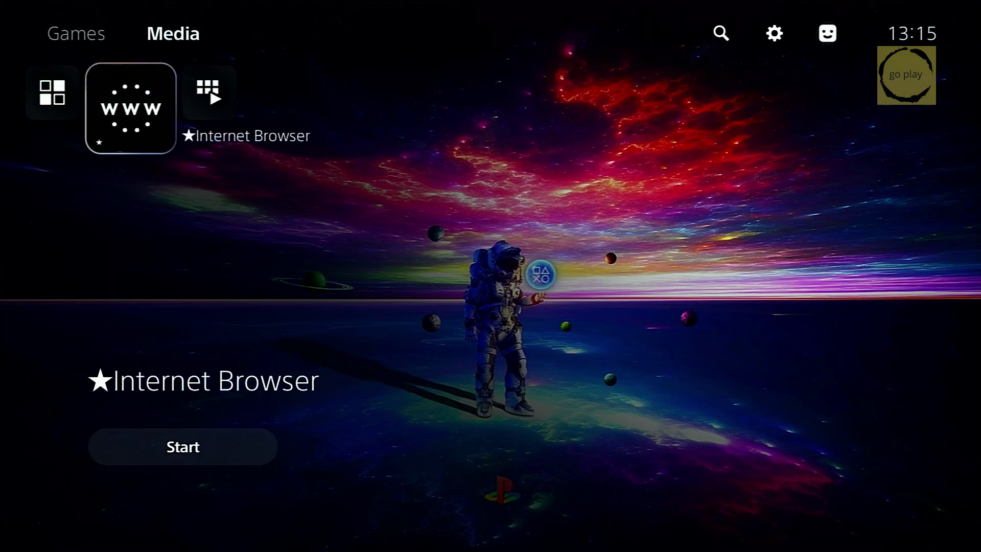
key(Left)
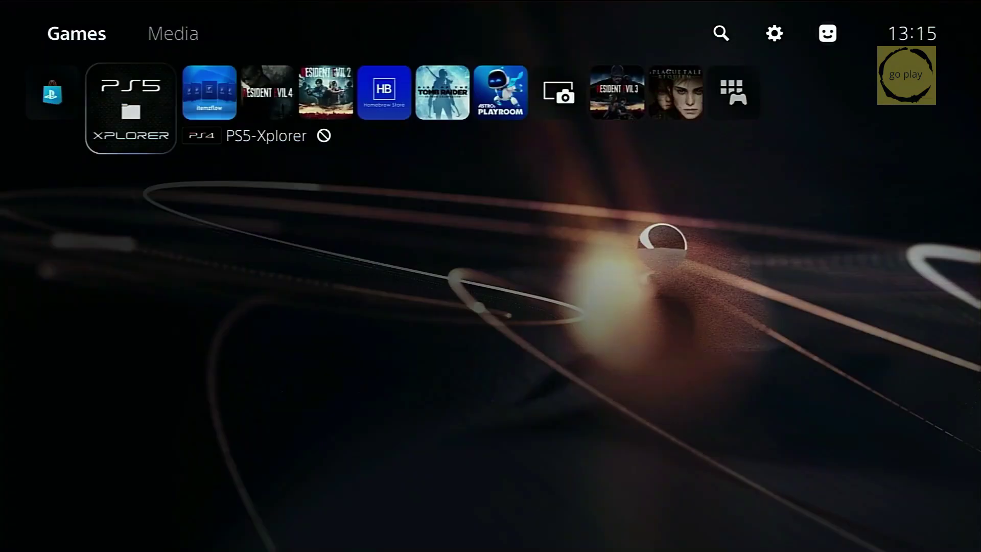
key(super)
key(Left)
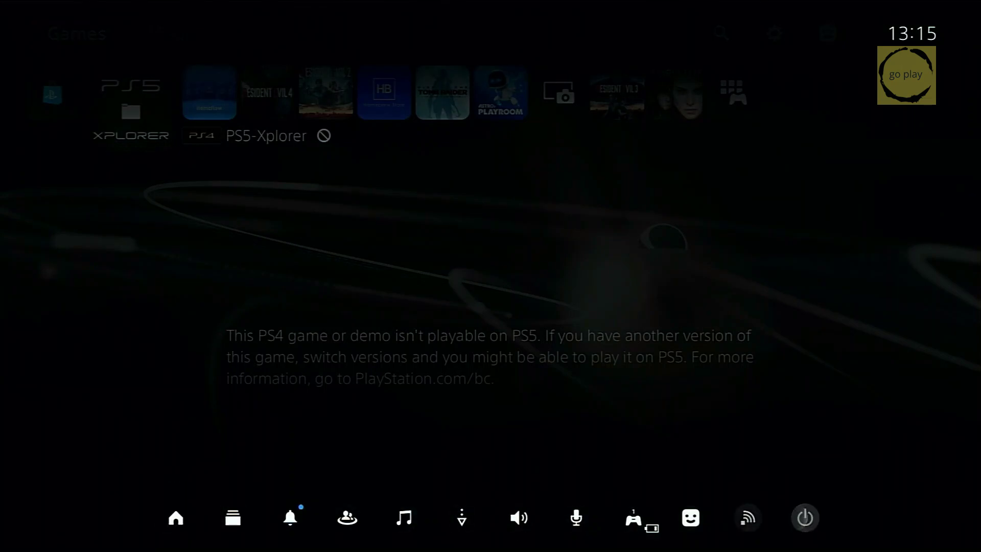
key(Left)
key(Return)
key(Escape)
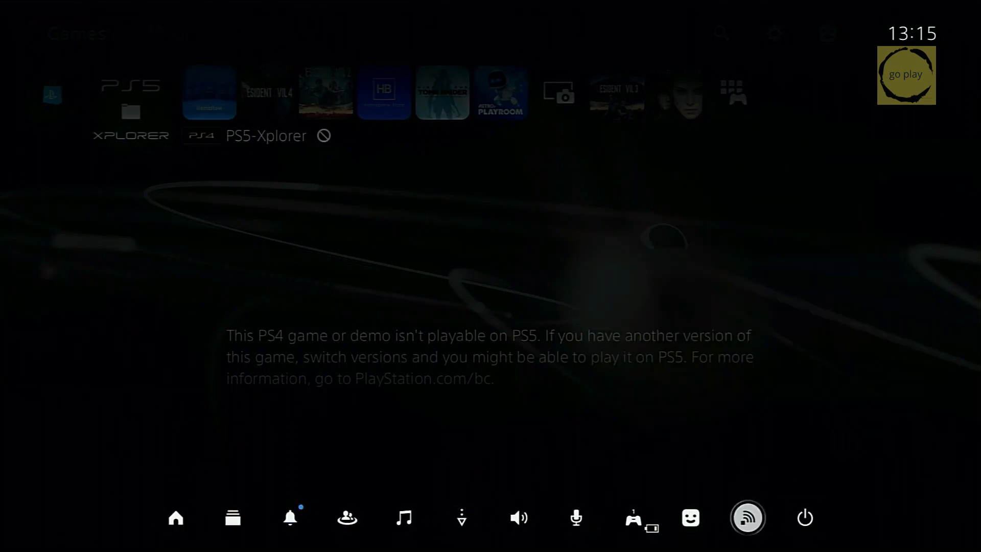
key(Escape)
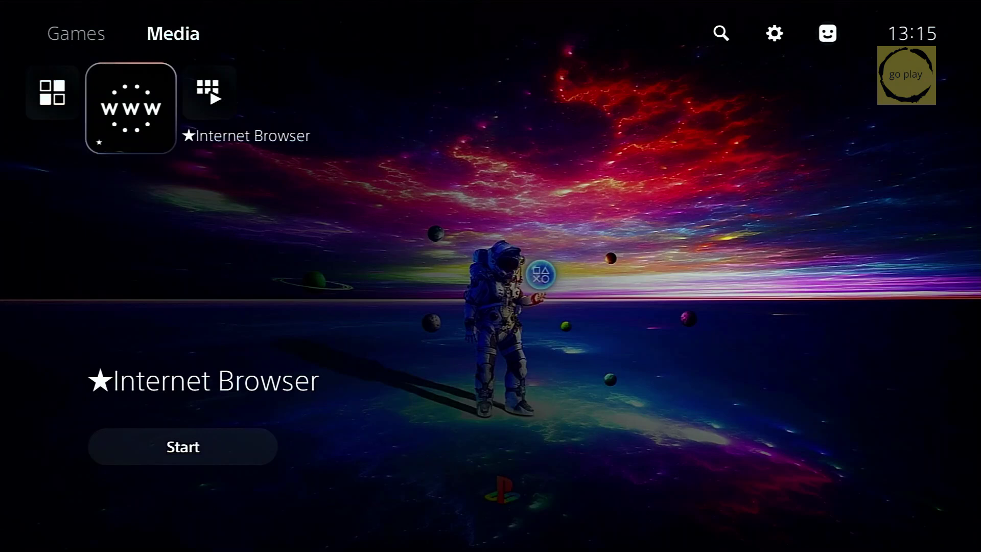
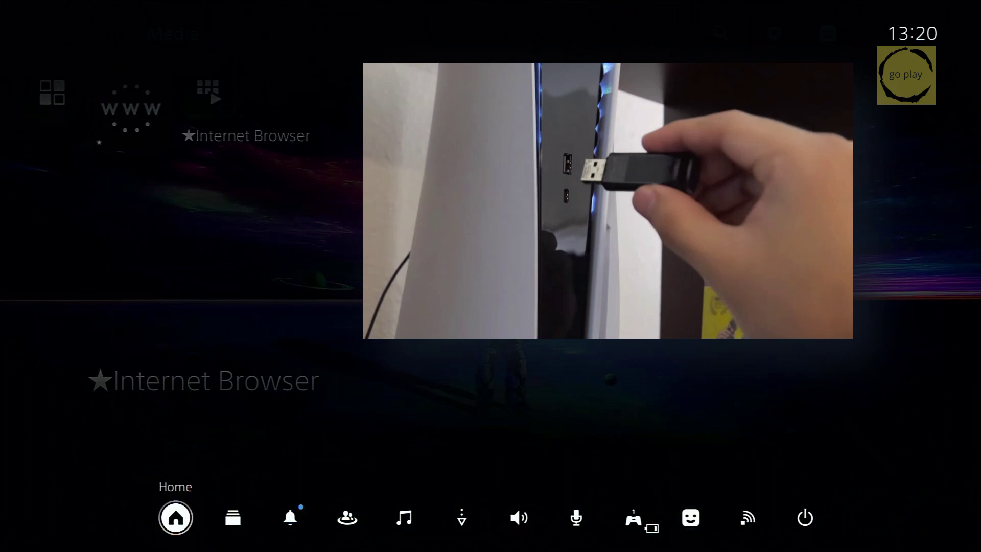
key(Escape)
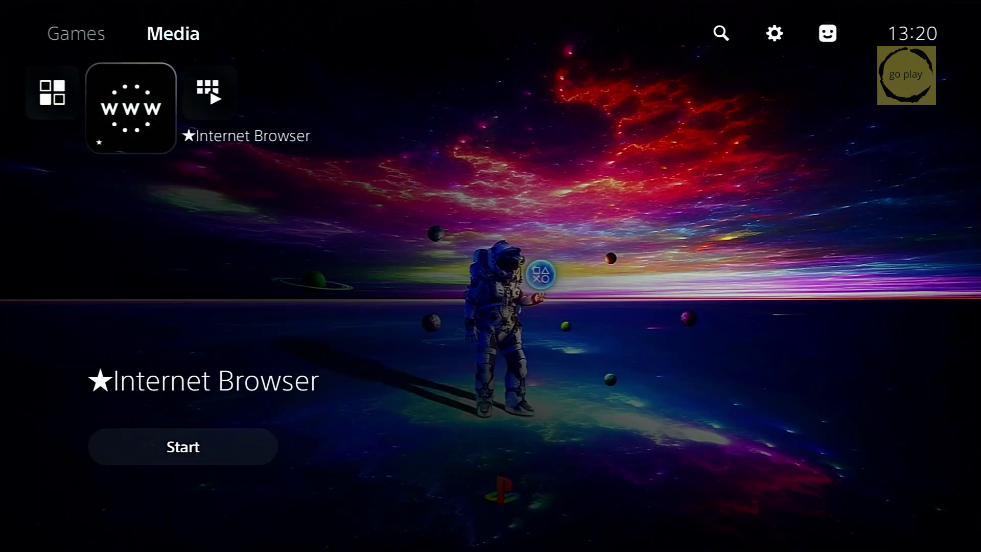
Step: Open ★Debug Settings from the PS5 console's Settings to reach the etaHEN Toolbox
key(Up)
key(Right)
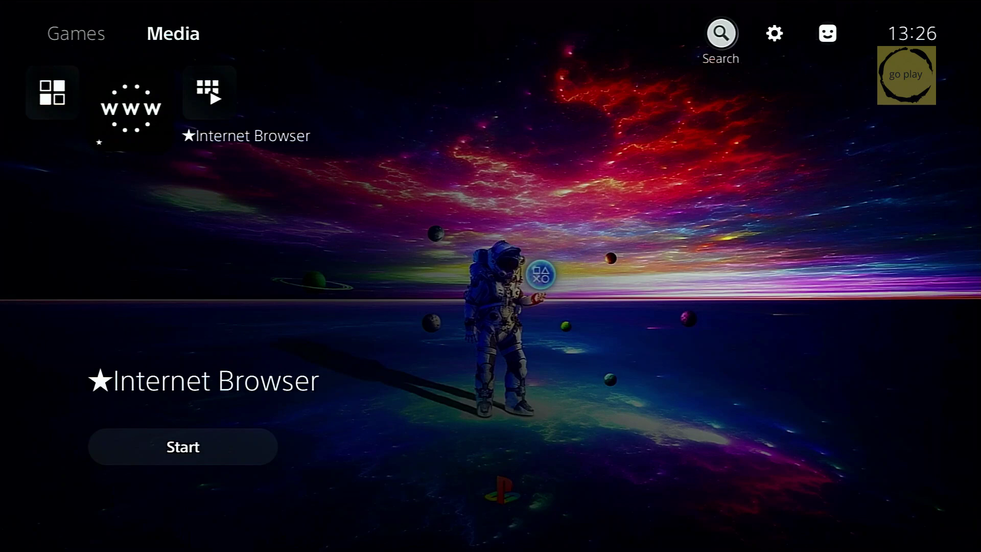
key(Right)
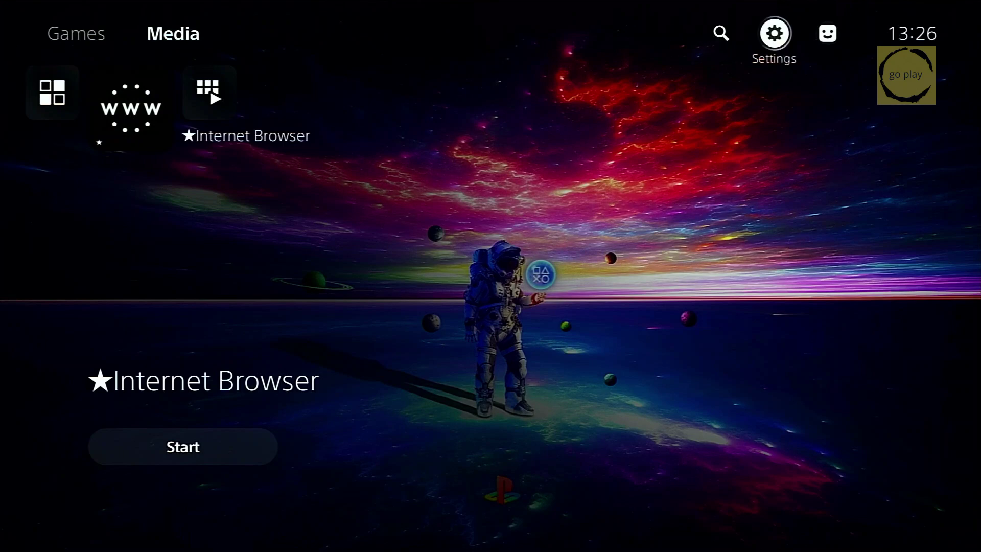
key(Return)
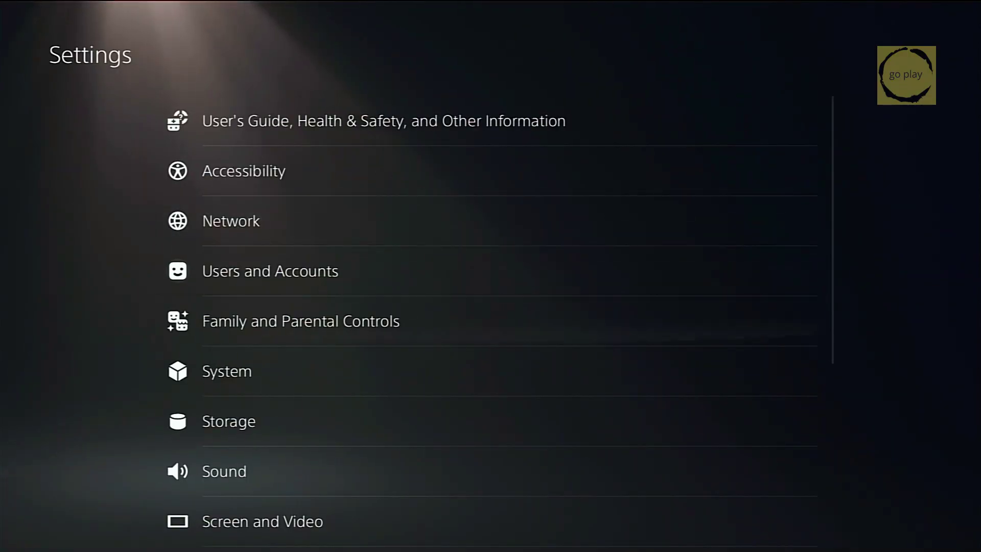
key(Down)
key(Down)
key(Down)
key(Down)
key(Down)
key(Down)
key(Down)
key(Down)
key(Down)
key(Down)
key(Down)
key(Return)
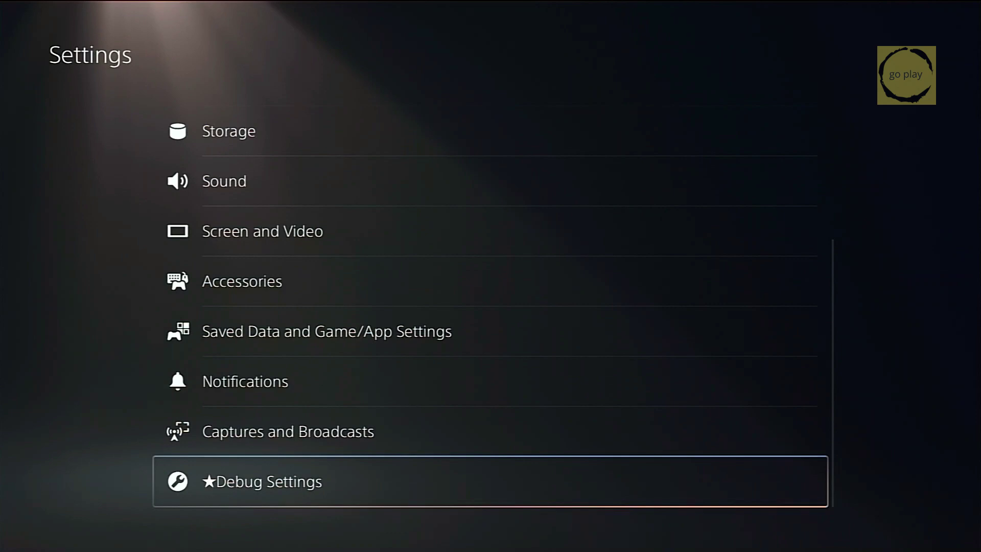
key(Return)
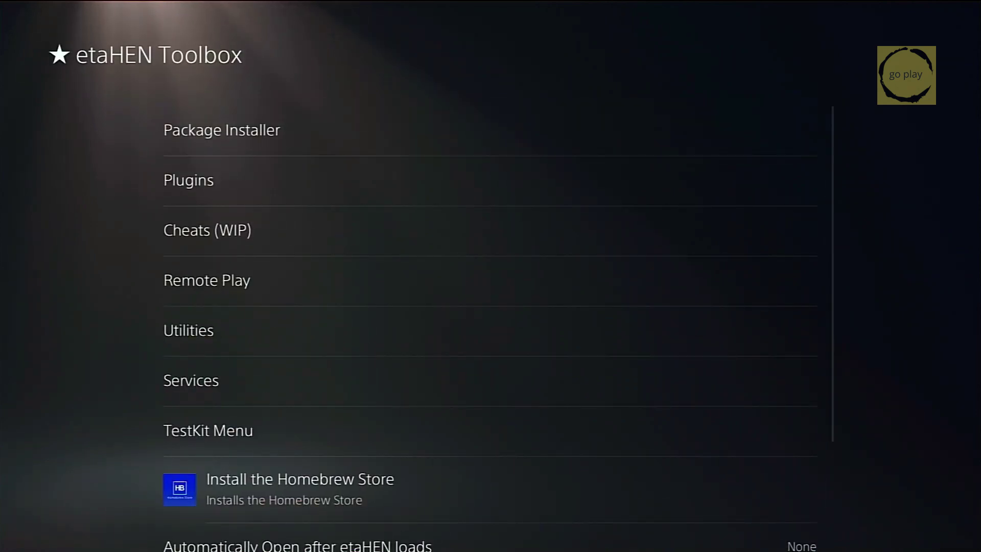
Step: Install PS5_LAPY20016_v1.00.pkg with the etaHEN Package Installer
key(Down)
key(Down)
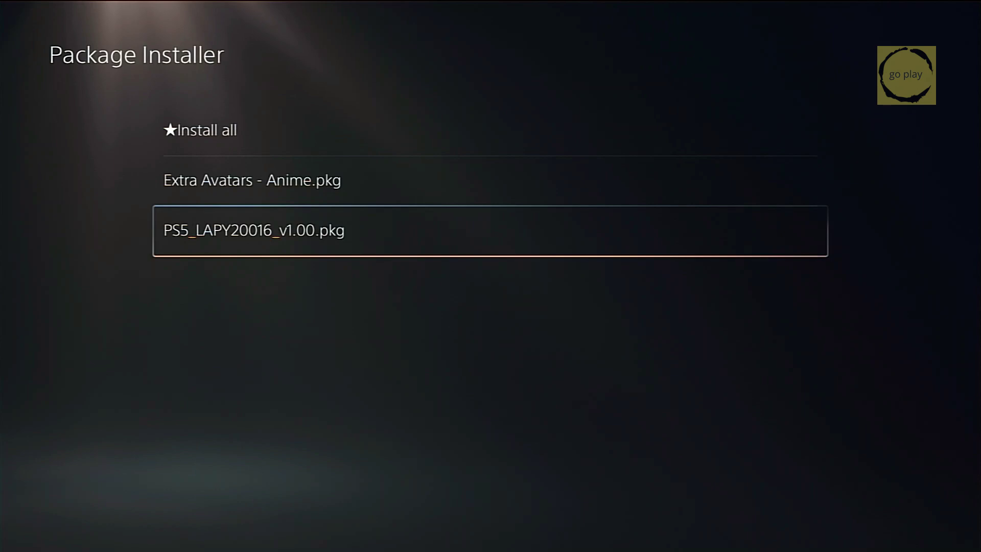
key(Return)
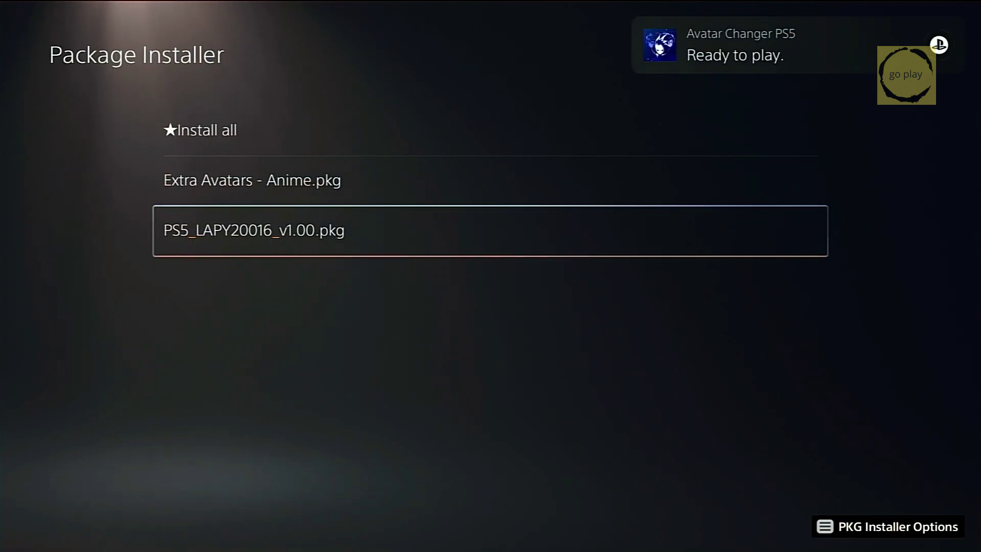
Step: Return to the home screen's Games section and launch Avatar Changer PS5
key(Escape)
key(Escape)
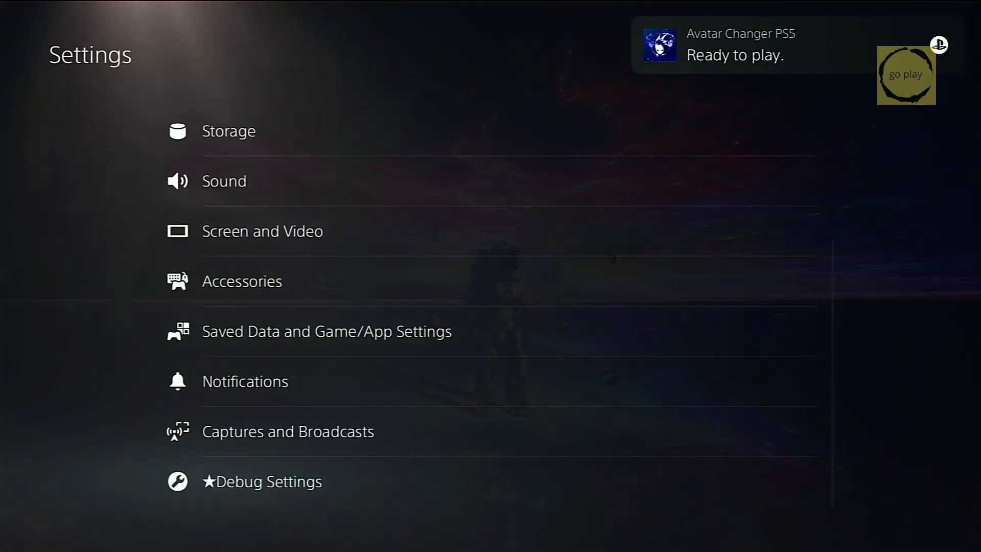
key(Escape)
key(Up)
key(Left)
key(Return)
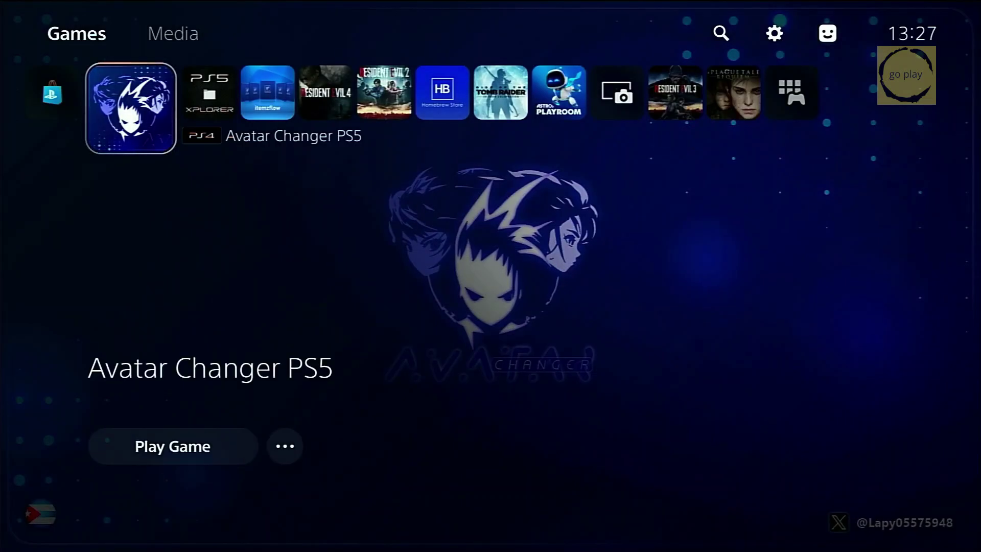
key(Return)
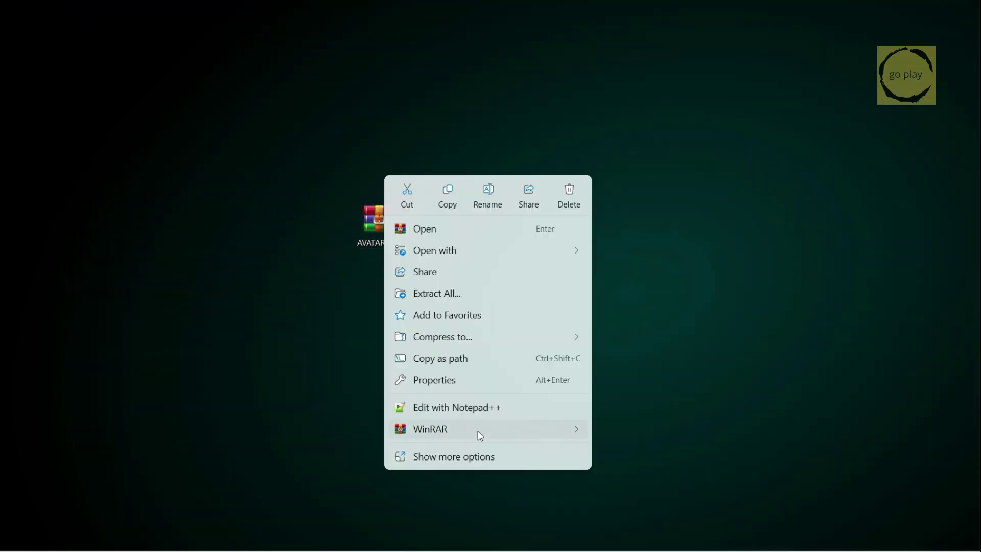
Step: Extract AVATARS.rar on the Windows desktop into an AVATARS folder and delete the archive
mouse_move(497, 434)
click(641, 473)
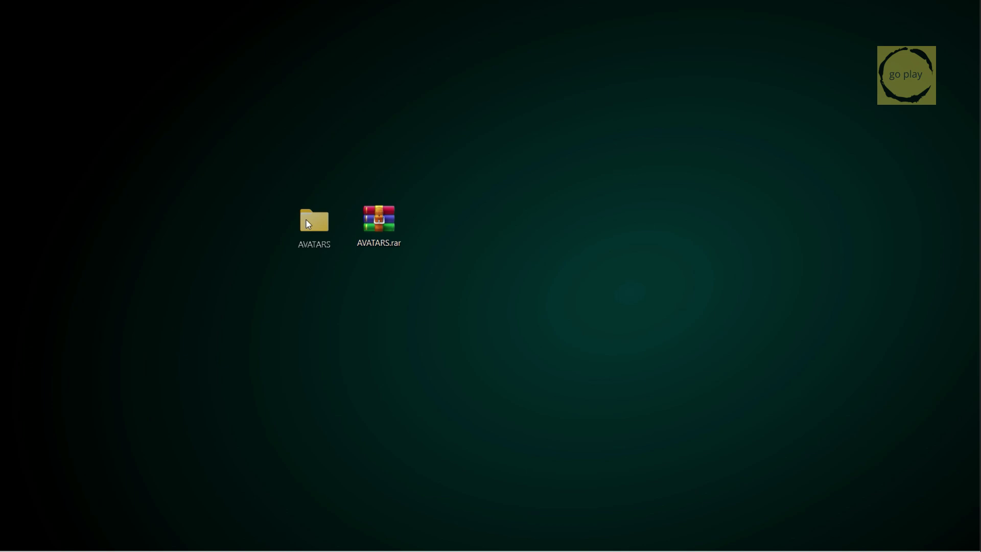
right_click(386, 220)
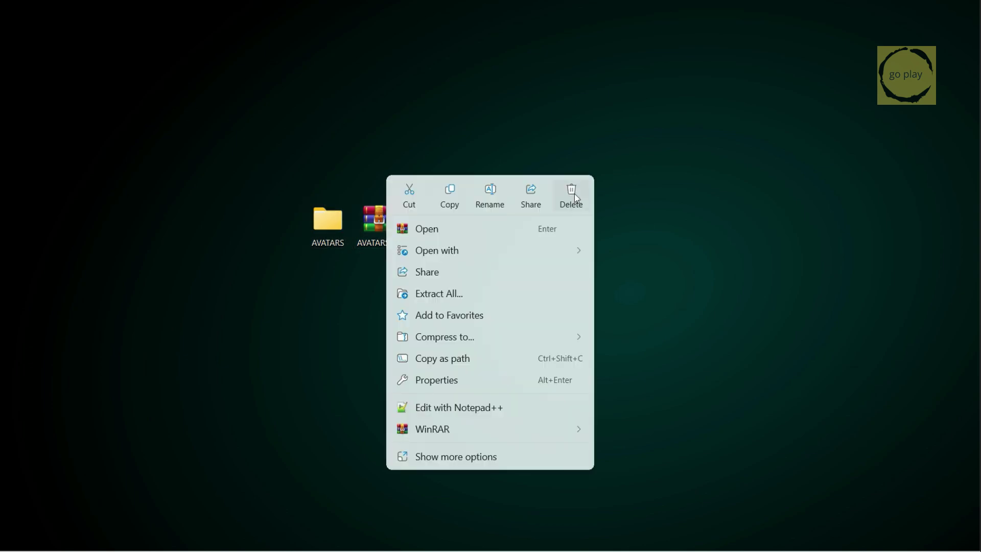
click(574, 193)
Step: Open the AVATARS folder and its inner AVATARS folder to browse the .xavatar files
double_click(327, 225)
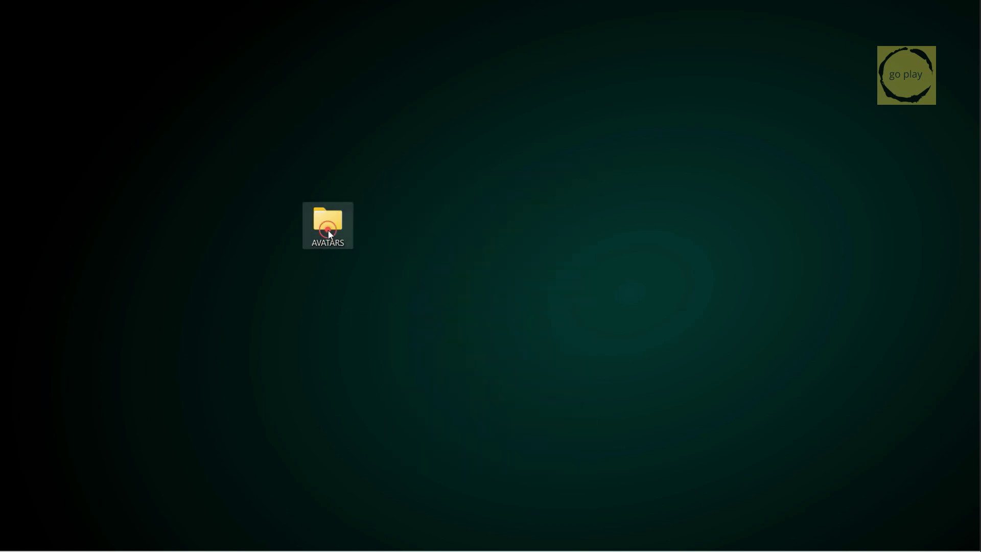
drag(637, 81, 463, 82)
double_click(449, 182)
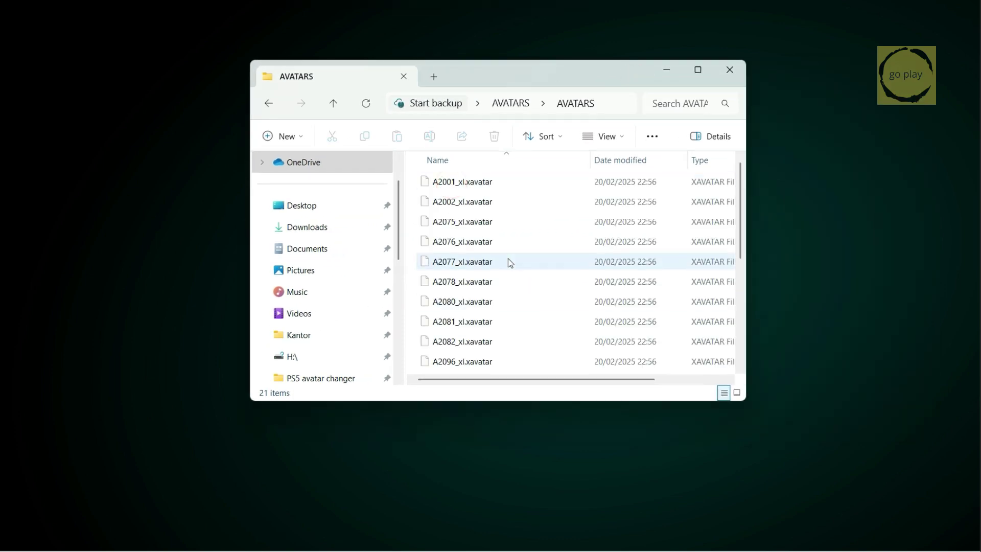
scroll(506, 265, down, 2)
scroll(505, 264, up, 4)
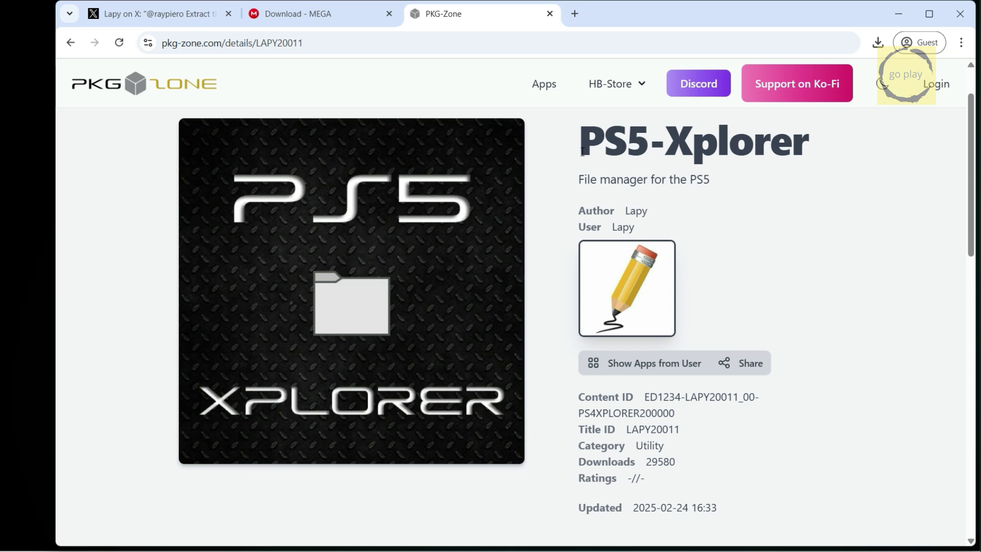
Step: Examine the PS5-Xplorer file manager page on PKG-Zone in the browser
drag(580, 151, 810, 169)
click(842, 330)
scroll(843, 331, down, 5)
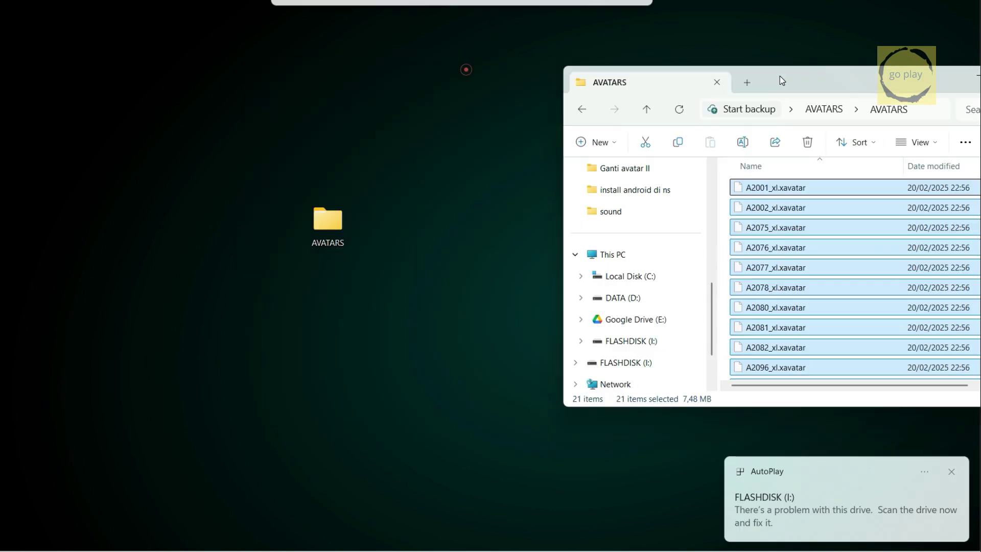
Step: Copy all the .xavatar files from the inner AVATARS folder to the root of FLASHDISK (I:)
drag(779, 76, 707, 64)
key(super+e)
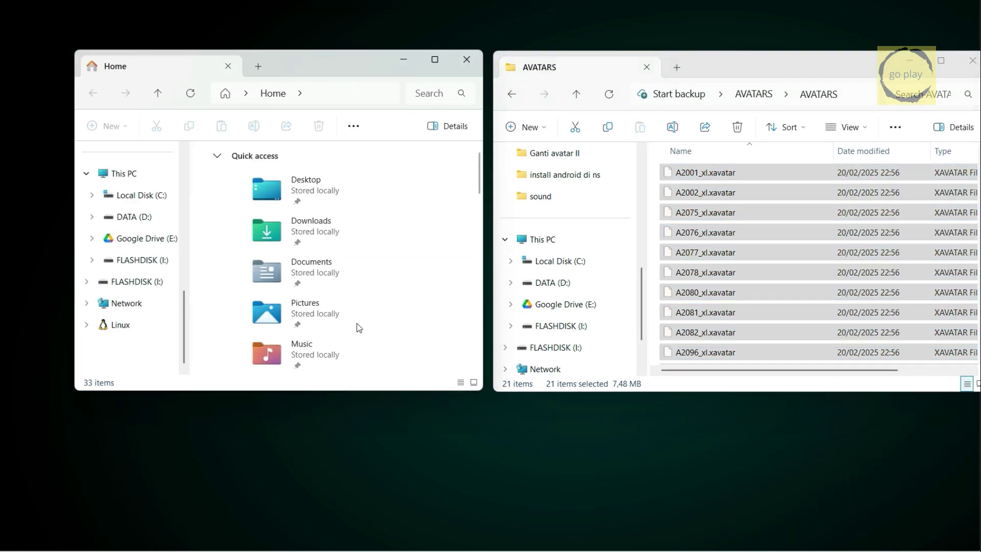
click(129, 281)
click(720, 212)
key(ctrl+a)
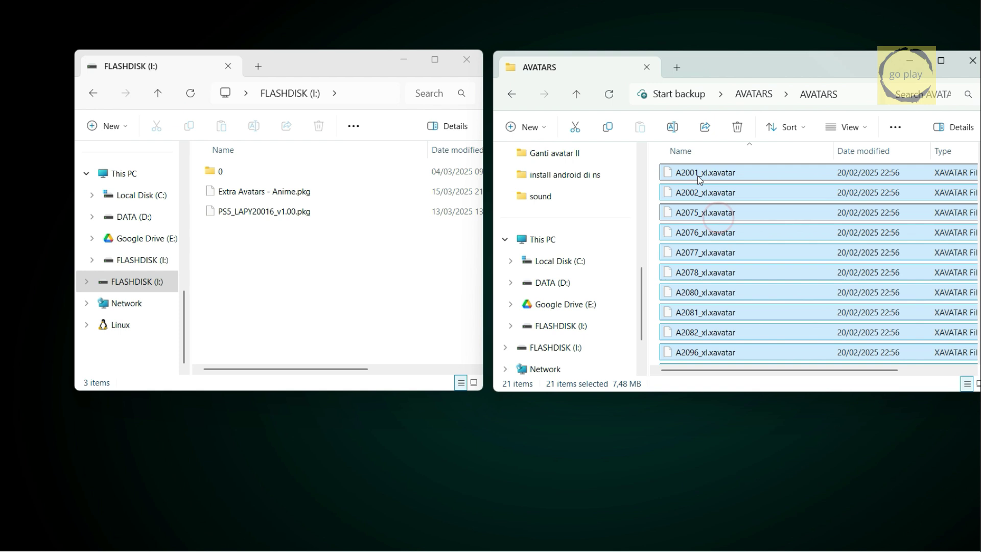
drag(691, 173, 356, 327)
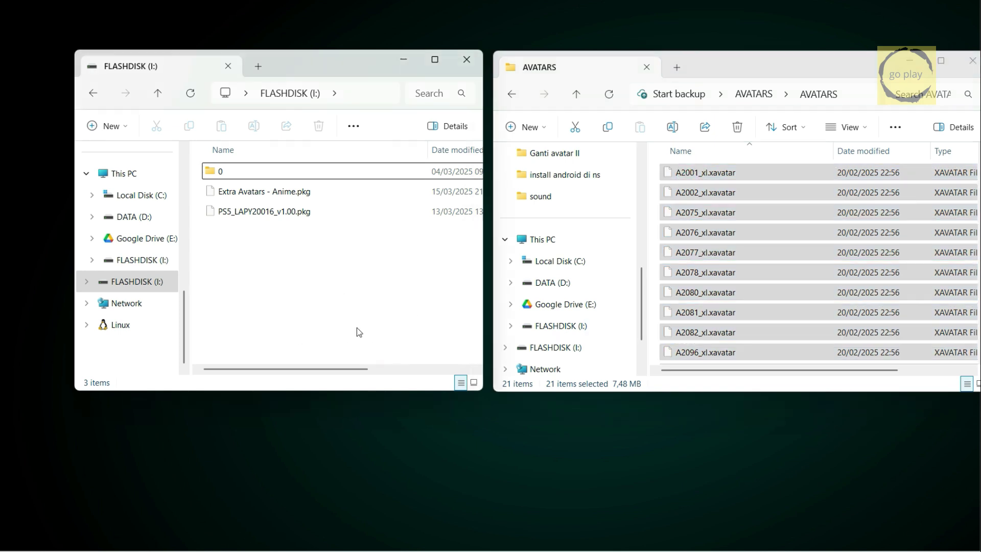
click(348, 348)
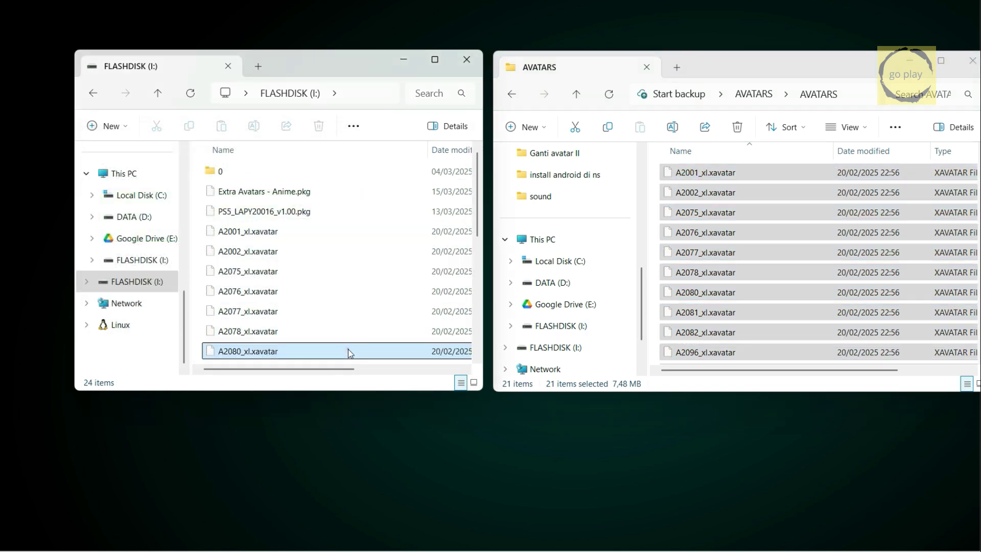
Step: Check the copied files on FLASHDISK (I:), close the AVATARS folder window and eject the drive
scroll(317, 305, down, 1)
scroll(318, 306, down, 3)
click(973, 60)
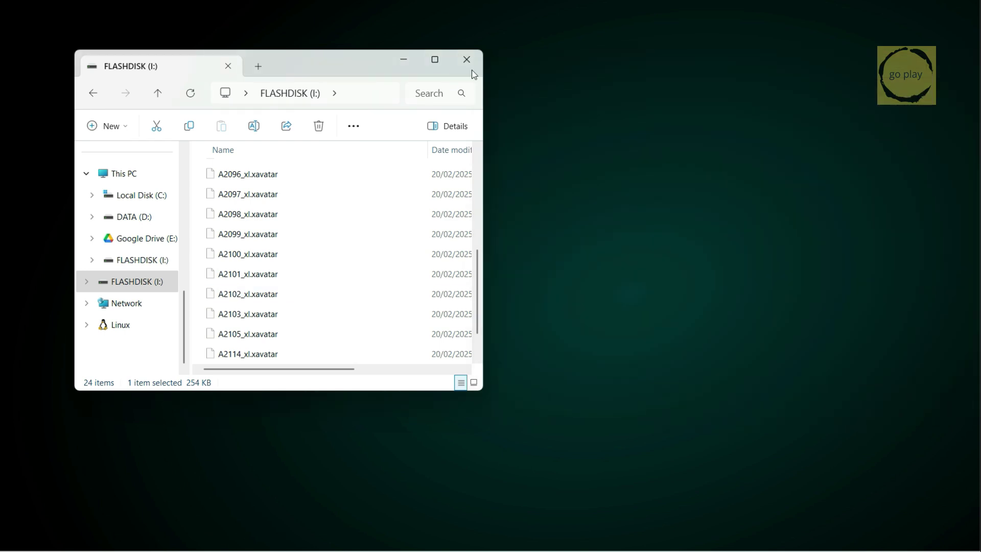
right_click(104, 288)
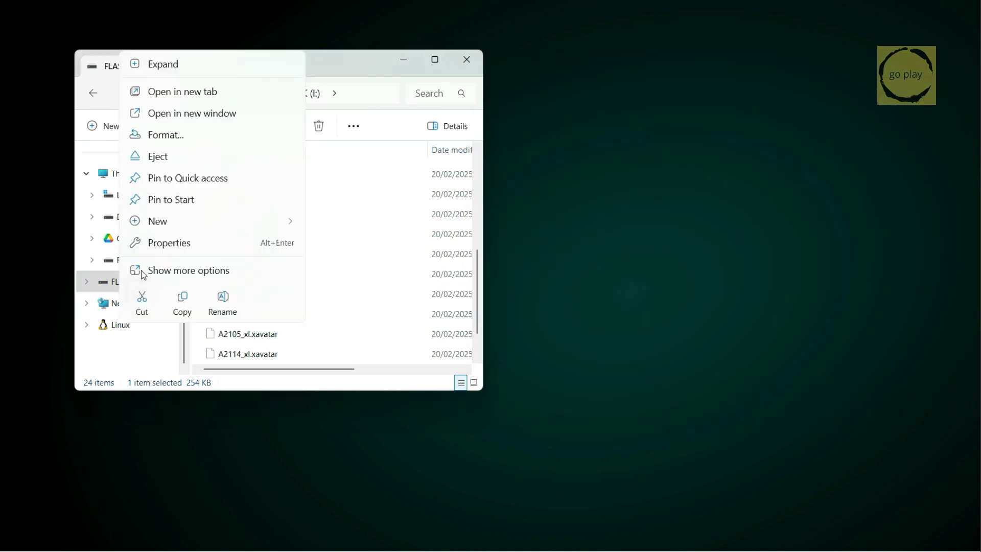
click(156, 158)
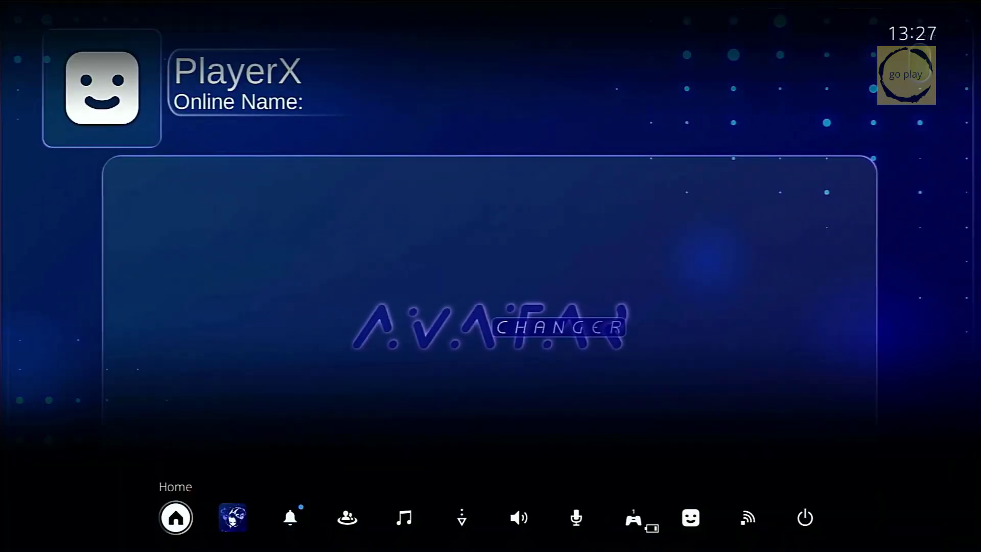
Step: On the PS5, close Avatar Changer PS5 and start PS5-Xplorer with Root Access
key(Right)
key(Return)
key(Menu)
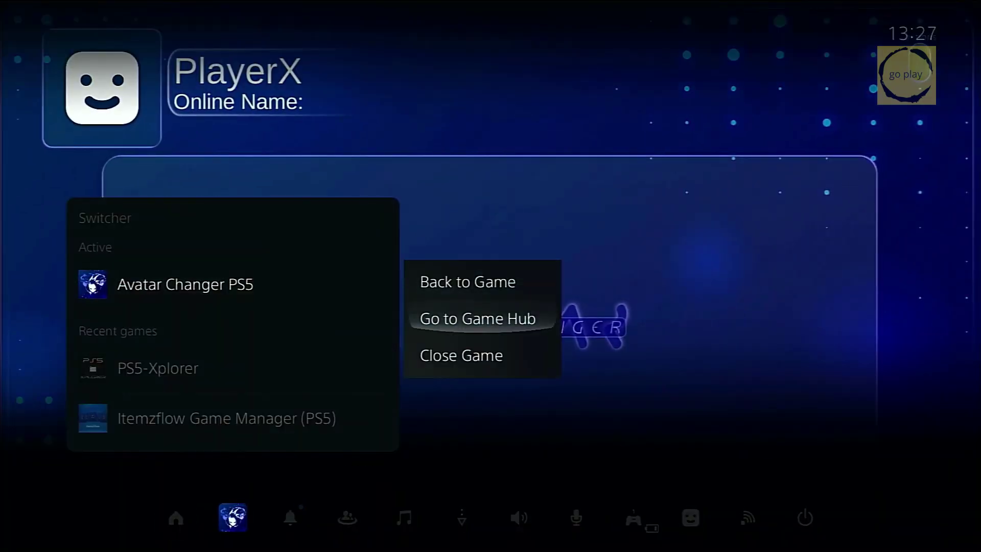
key(Return)
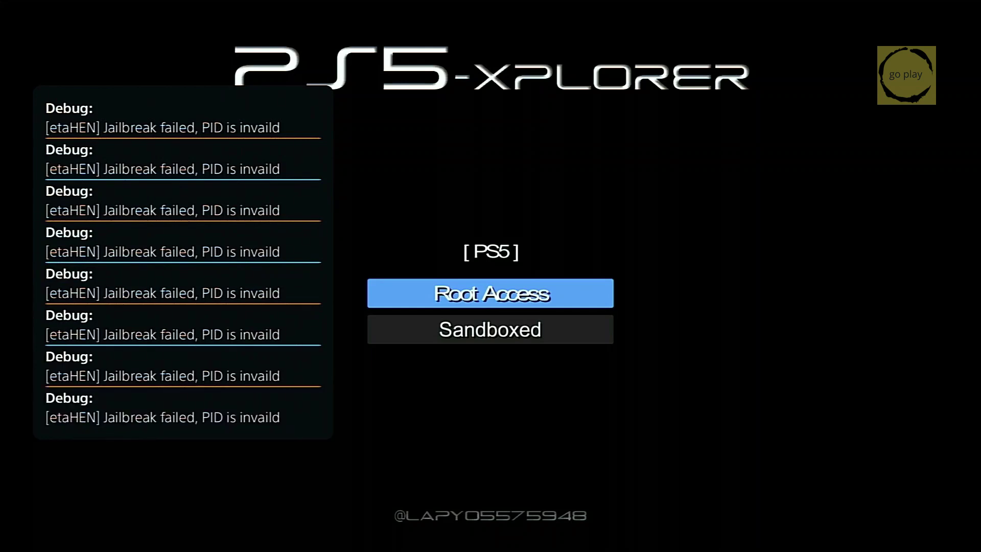
key(Return)
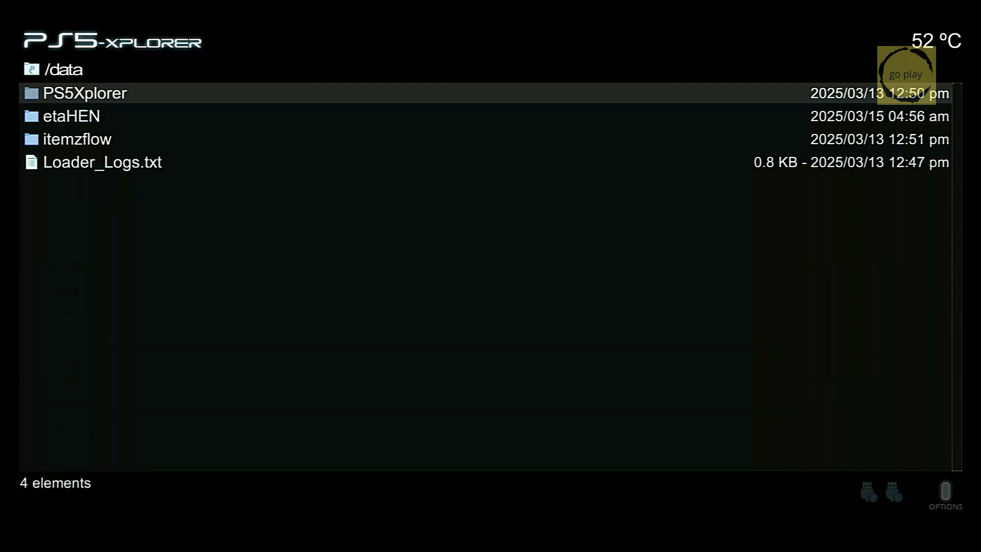
Step: Create a new folder named AVATARS inside the /data directory
key(Menu)
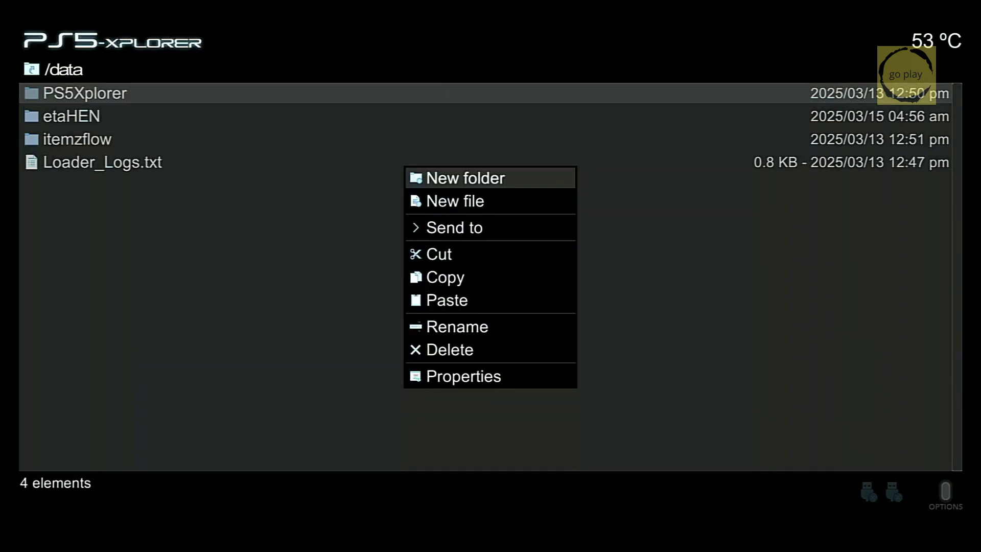
key(Return)
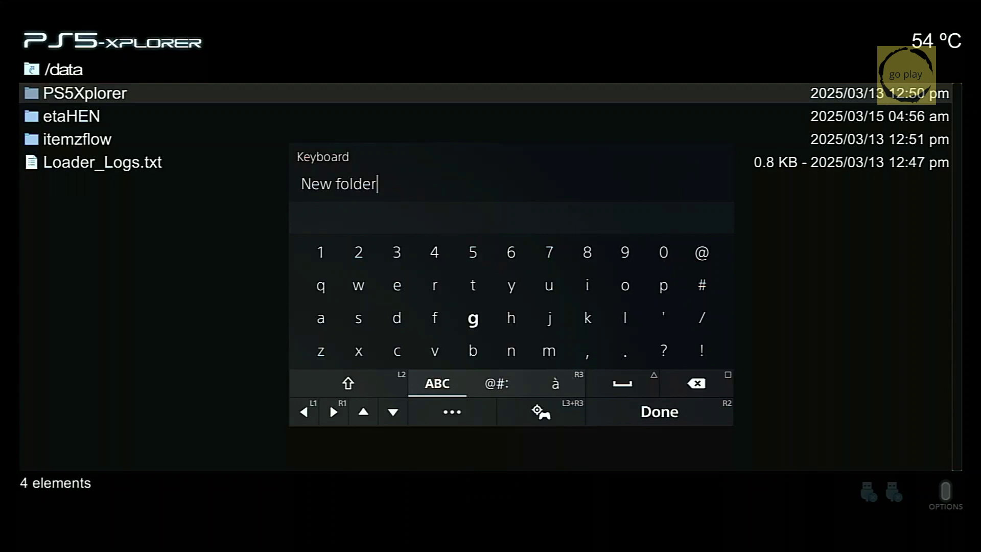
text(A)
key(BackSpace)
key(BackSpace)
key(BackSpace)
key(BackSpace)
key(BackSpace)
key(BackSpace)
key(BackSpace)
key(BackSpace)
key(BackSpace)
key(BackSpace)
key(BackSpace)
text(A)
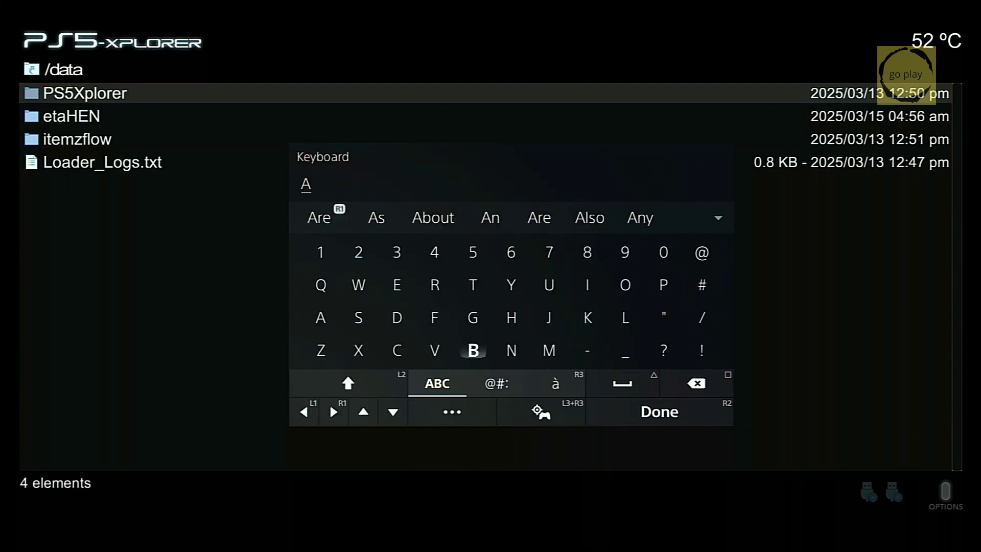
text(VATAR)
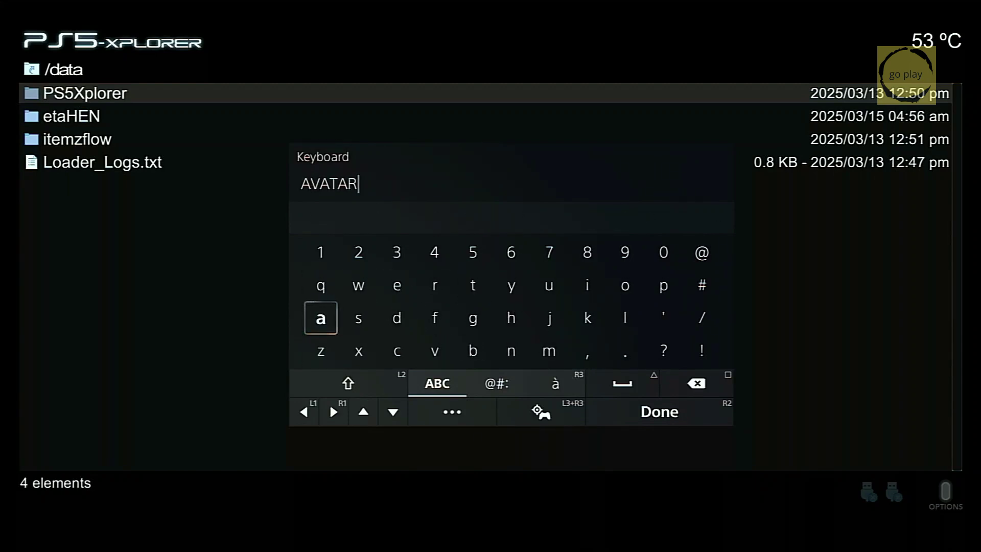
text(S)
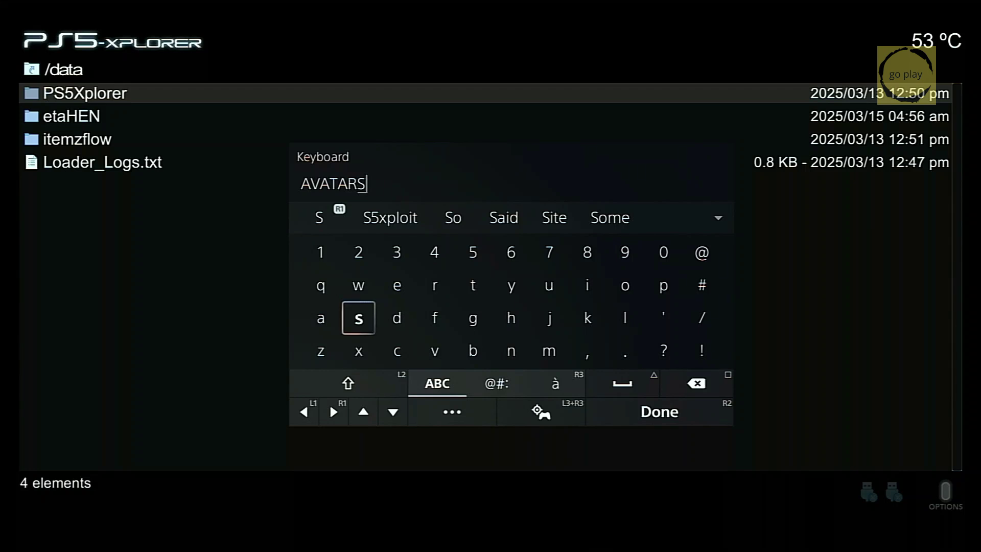
key(Down)
key(Right)
key(Right)
key(Right)
key(Right)
key(Down)
key(Return)
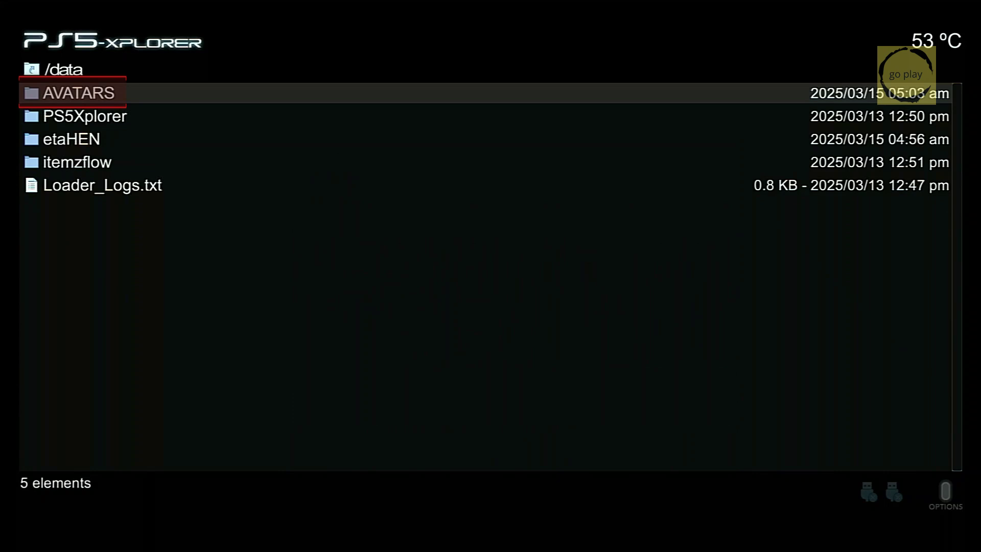
Step: Go up to the root directory and open the mnt folder
key(BackSpace)
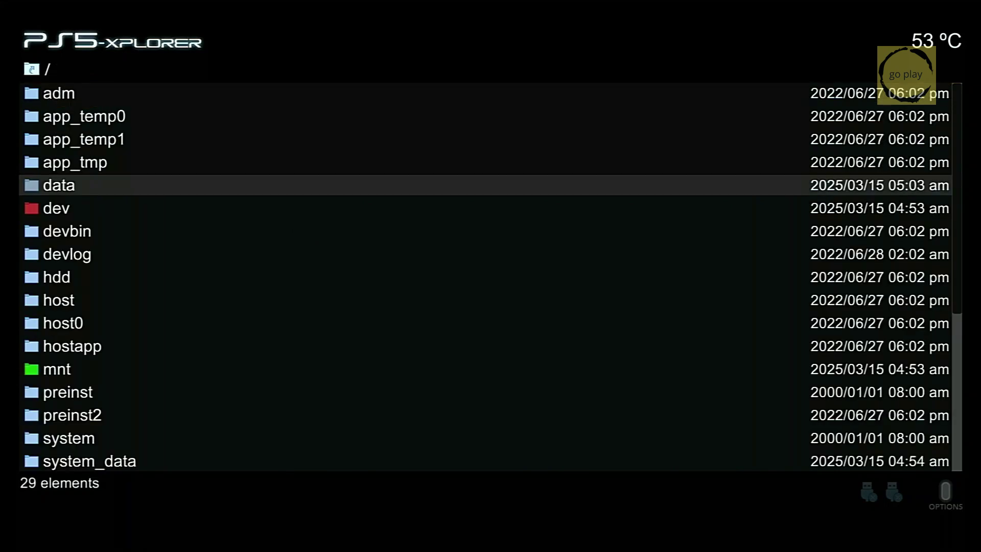
key(Down)
key(Down)
key(Down)
key(Down)
key(Down)
key(Down)
key(Down)
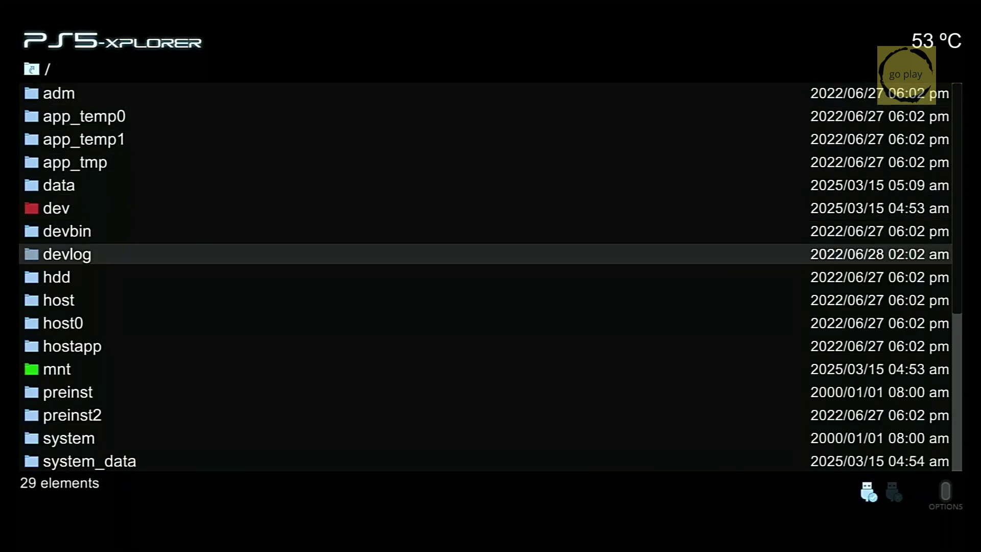
key(Down)
key(Down)
key(Down)
key(Down)
key(Down)
key(Return)
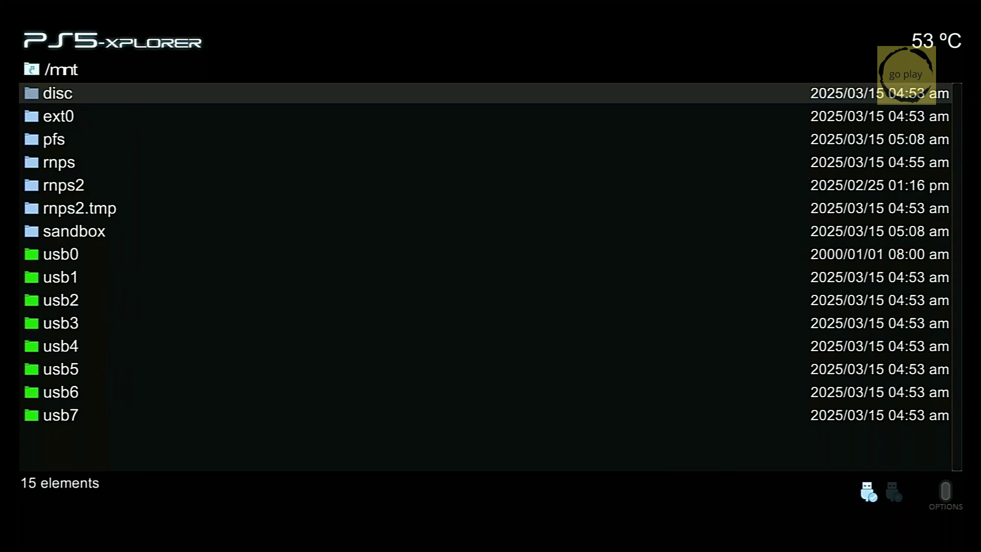
Step: Open the usb0 folder in /mnt to access the flash drive's avatar files
key(Down)
key(Down)
key(Down)
key(Down)
key(Down)
key(Down)
key(Down)
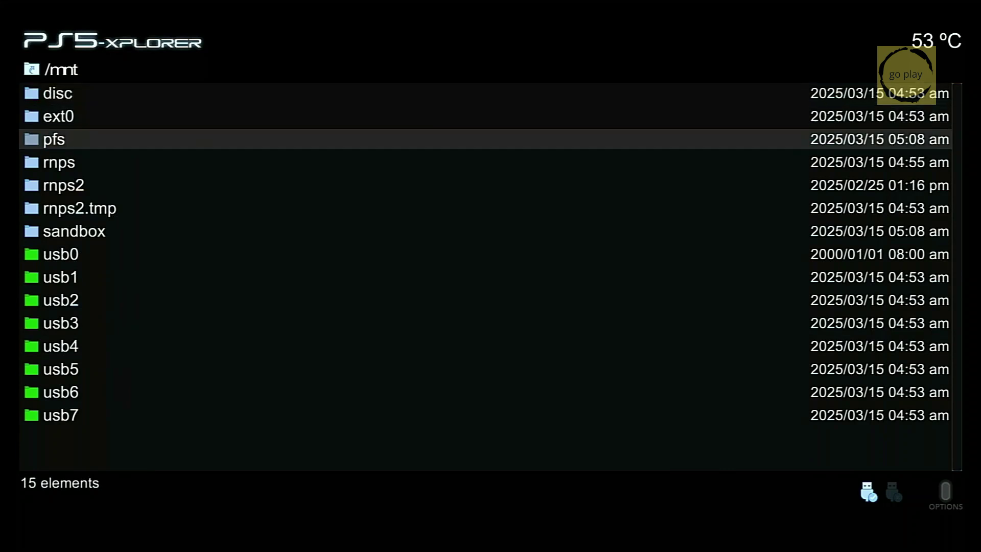
key(Return)
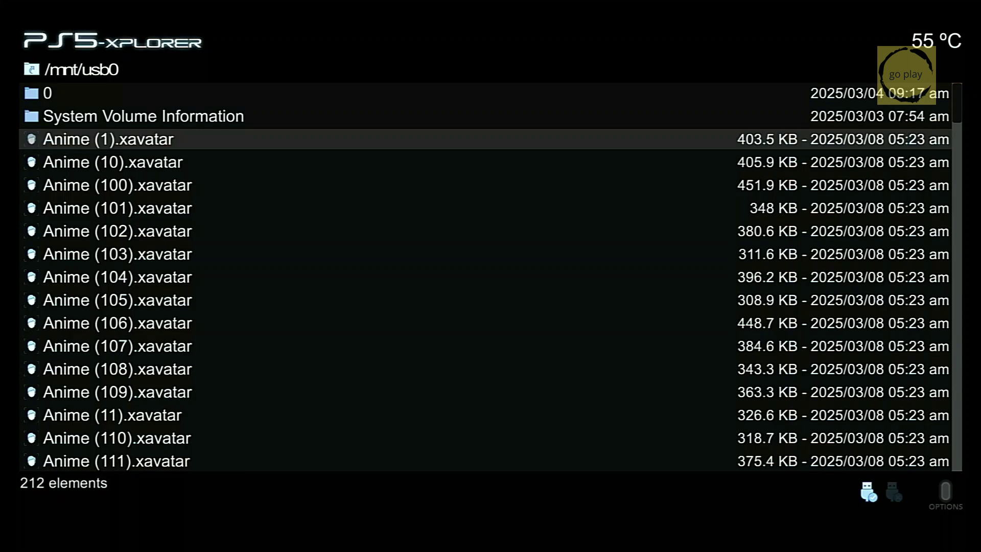
Step: Select all the Anime .xavatar files in /mnt/usb0, starting from Anime (1).xavatar, and copy them
key(Return)
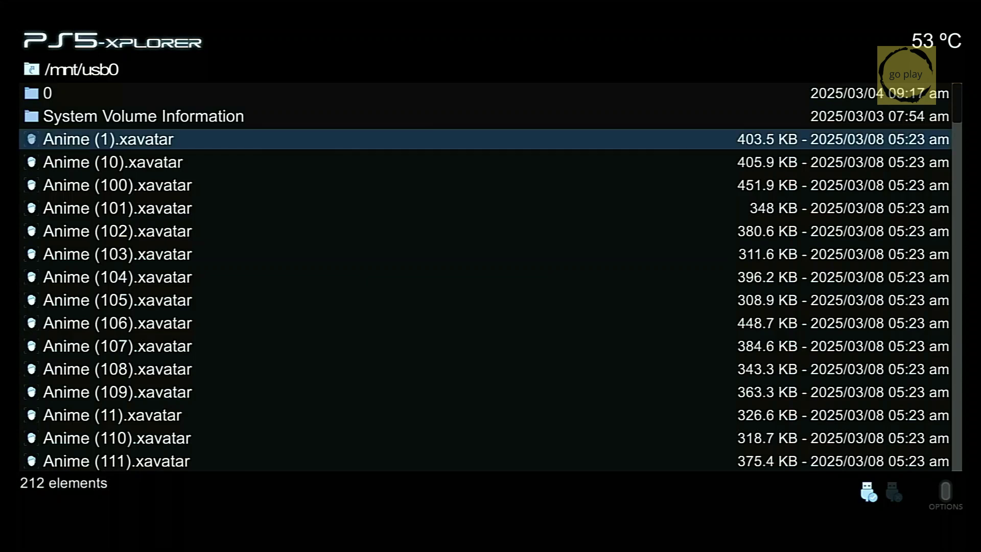
key(shift+Down)
key(shift+Down)
key(shift+Down)
key(shift+Down)
key(shift+Down)
key(shift+Down)
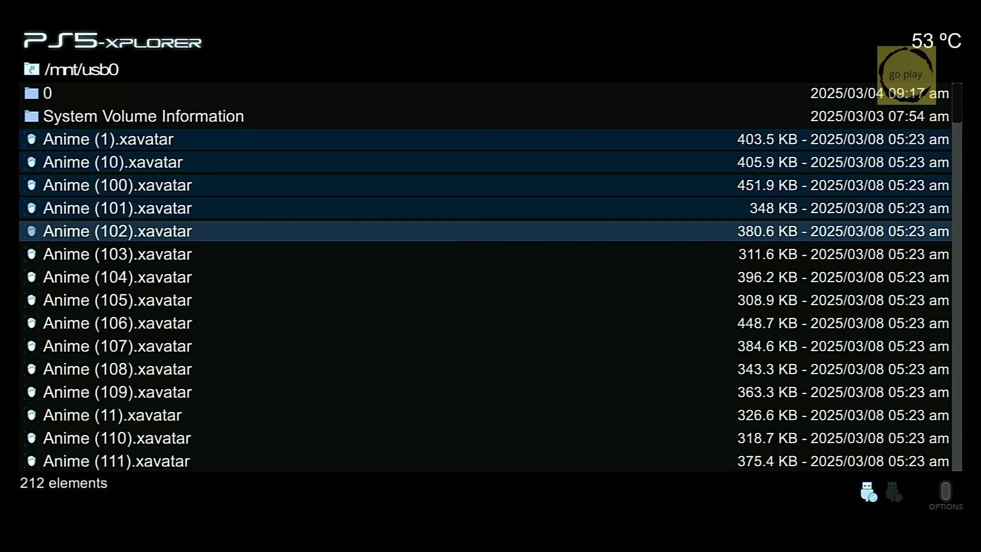
key(shift+Down)
key(shift+Down)
key(shift+Down)
key(shift+Down)
key(shift+Down)
key(shift+Down)
key(shift+Down)
key(shift+Down)
key(shift+Down)
key(shift+Down)
key(shift+Down)
key(shift+Down)
key(shift+Down)
key(shift+Down)
key(shift+Down)
key(shift+Down)
key(shift+Down)
key(shift+Down)
key(shift+Down)
key(shift+Down)
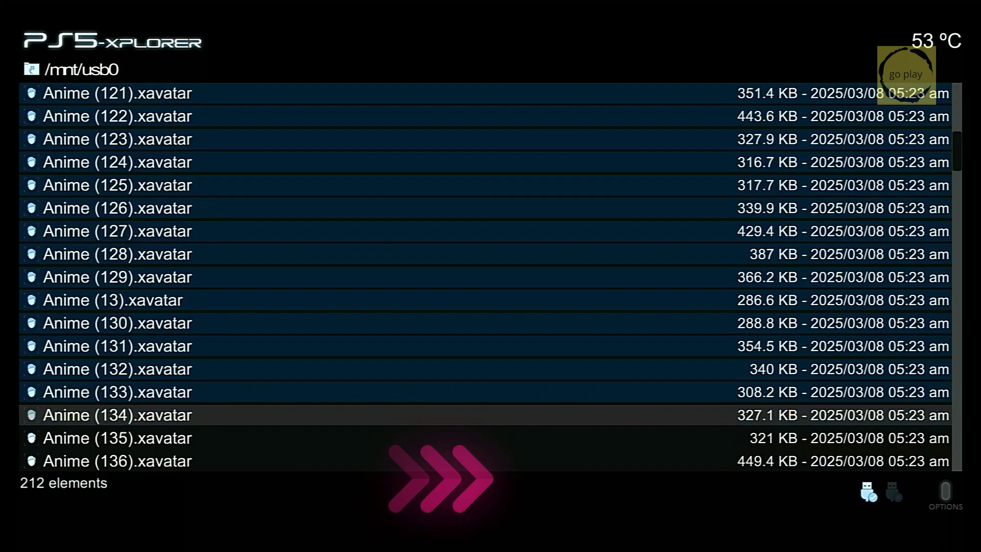
key(shift+Down)
key(shift+Down)
key(shift+Down)
key(shift+Down)
key(shift+Down)
key(shift+Down)
key(shift+Down)
key(shift+Down)
key(shift+Down)
key(shift+Down)
key(shift+Down)
key(shift+Down)
key(shift+Down)
key(shift+Down)
key(shift+Down)
key(shift+Down)
key(shift+Down)
key(shift+Down)
key(shift+Down)
key(shift+Down)
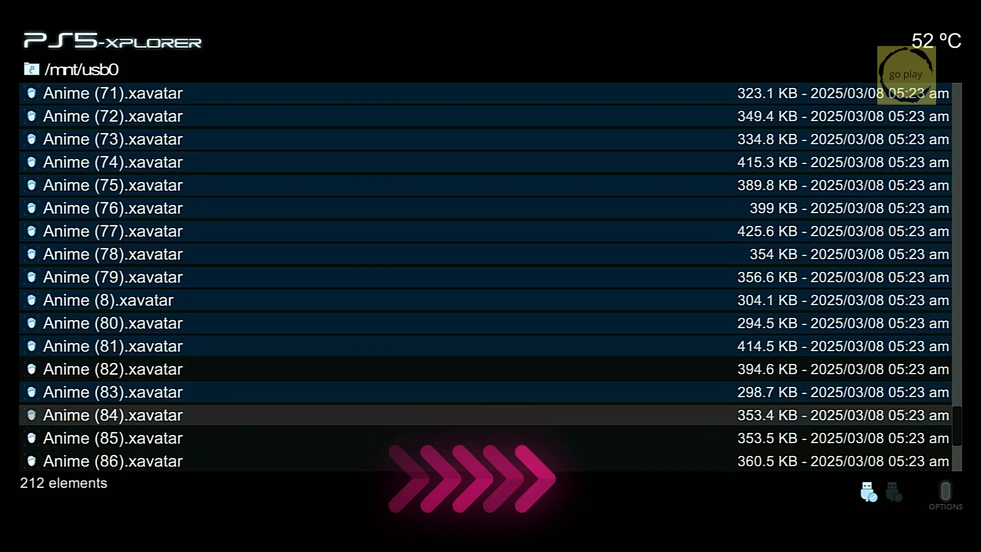
key(Down)
key(Down)
key(Down)
key(Down)
key(Down)
key(Down)
key(Down)
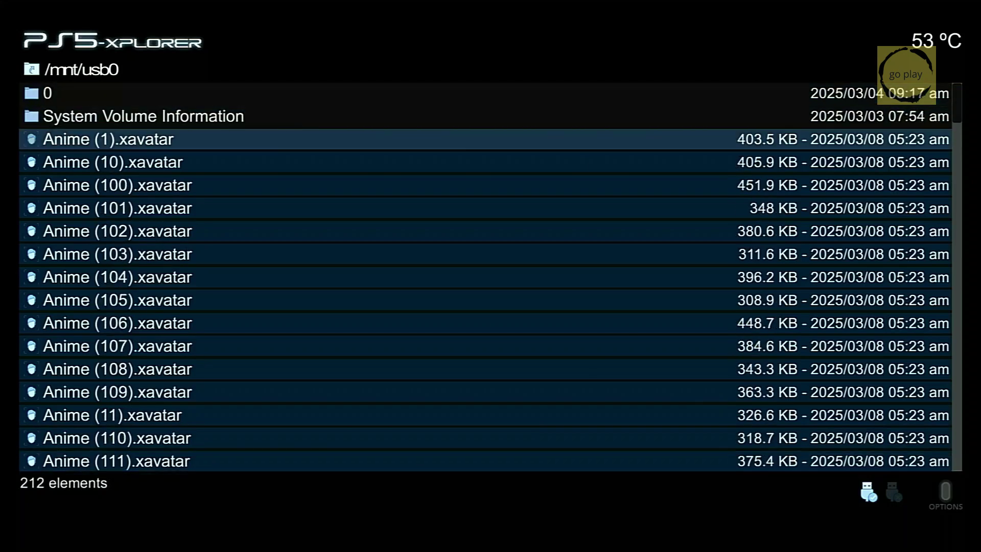
key(Menu)
key(Down)
key(Down)
key(Down)
key(Down)
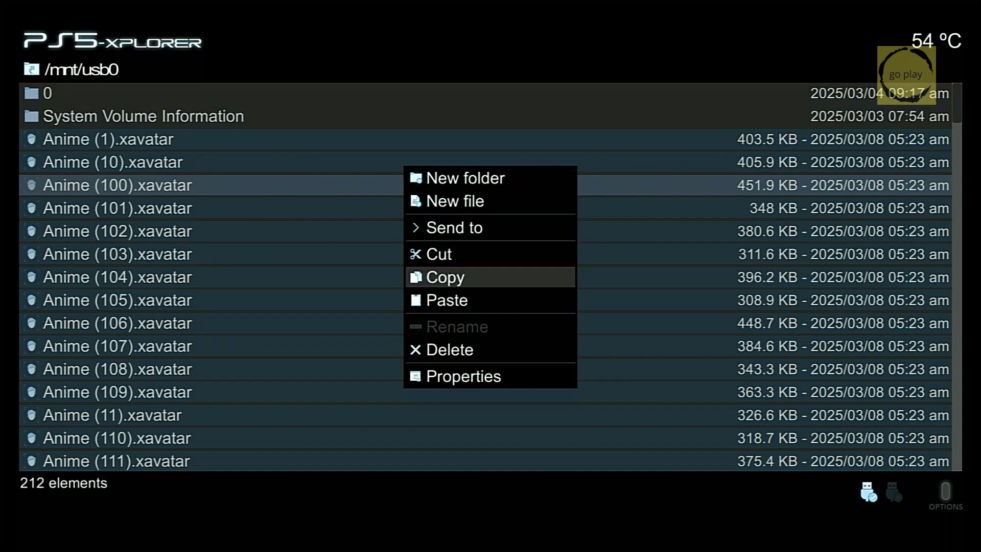
key(Return)
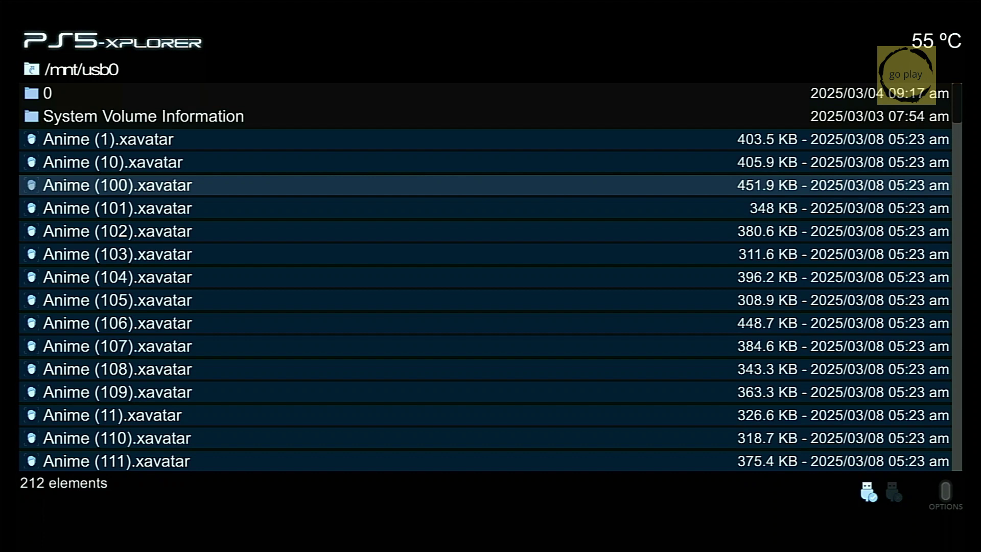
Step: Go back to the root directory, open /data/AVATARS and paste the copied avatar files there
key(BackSpace)
key(Up)
key(Up)
key(BackSpace)
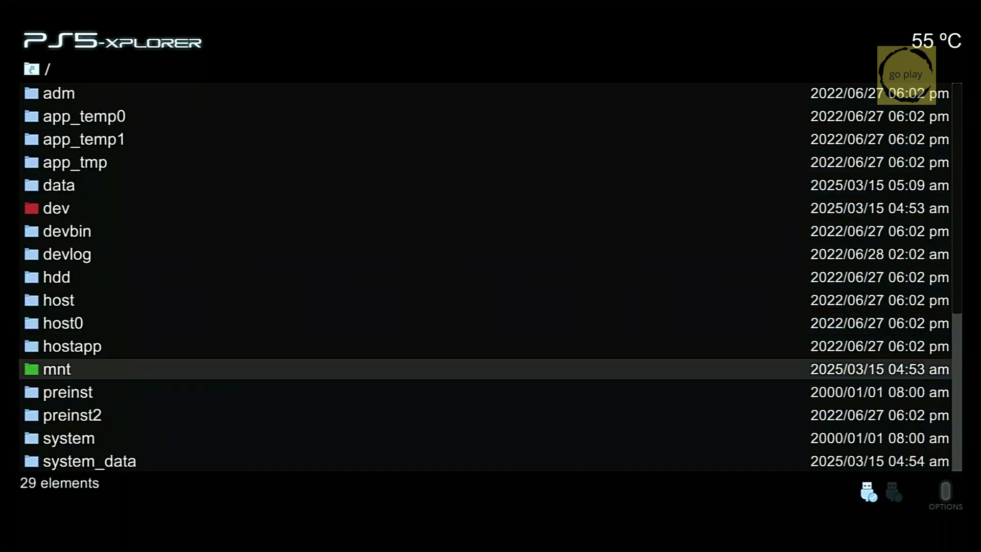
key(Up)
key(Up)
key(Up)
key(Up)
key(Up)
key(Up)
key(Up)
key(Up)
key(Return)
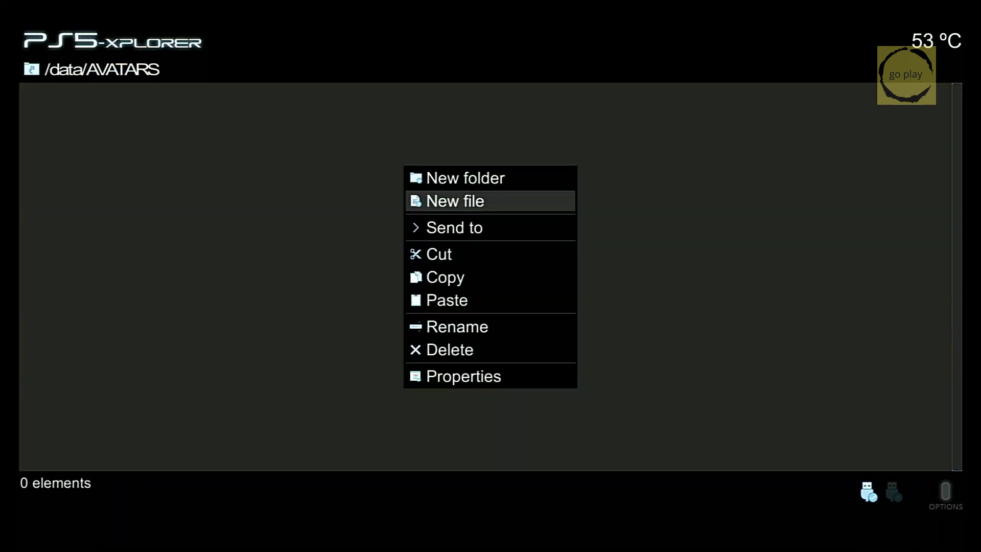
key(Down)
key(Down)
key(Down)
key(Down)
key(Return)
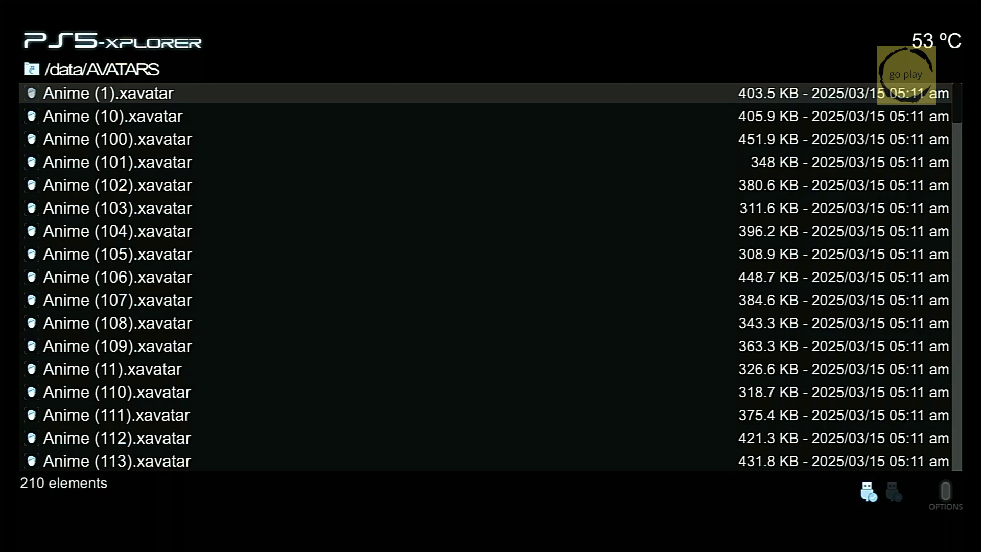
Step: Leave the AVATARS folder, close PS5-Xplorer and launch Avatar Changer PS5
key(Escape)
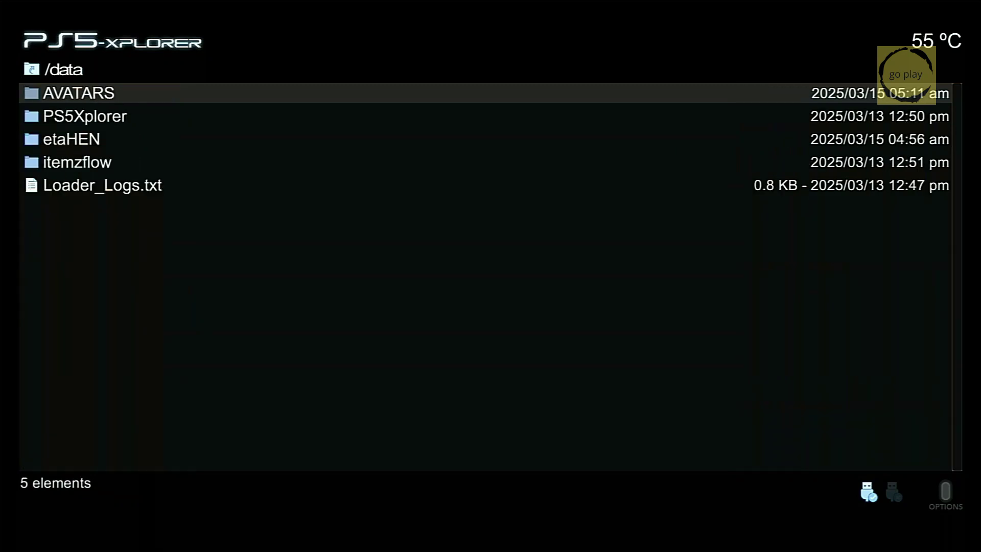
key(Escape)
key(super)
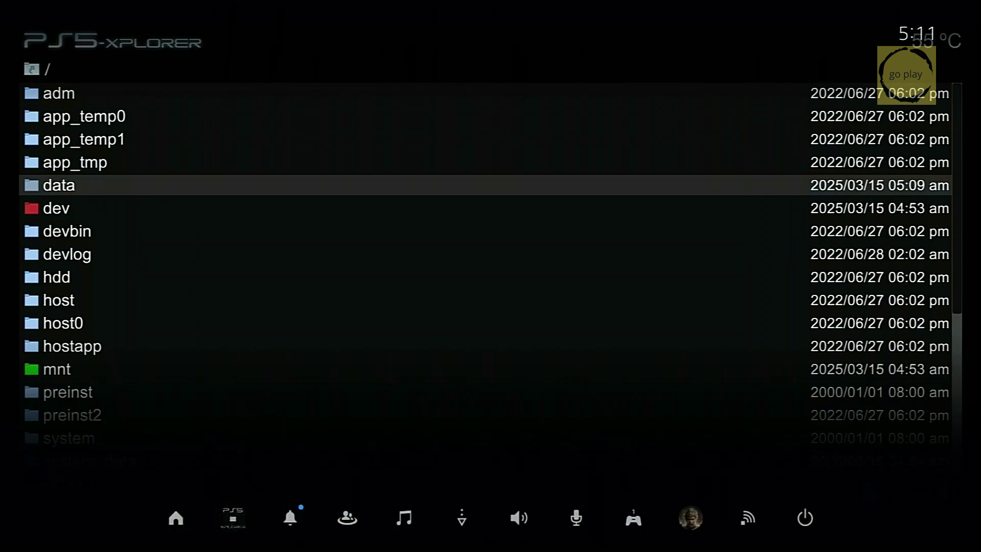
key(Return)
key(Menu)
key(Down)
key(Down)
key(Return)
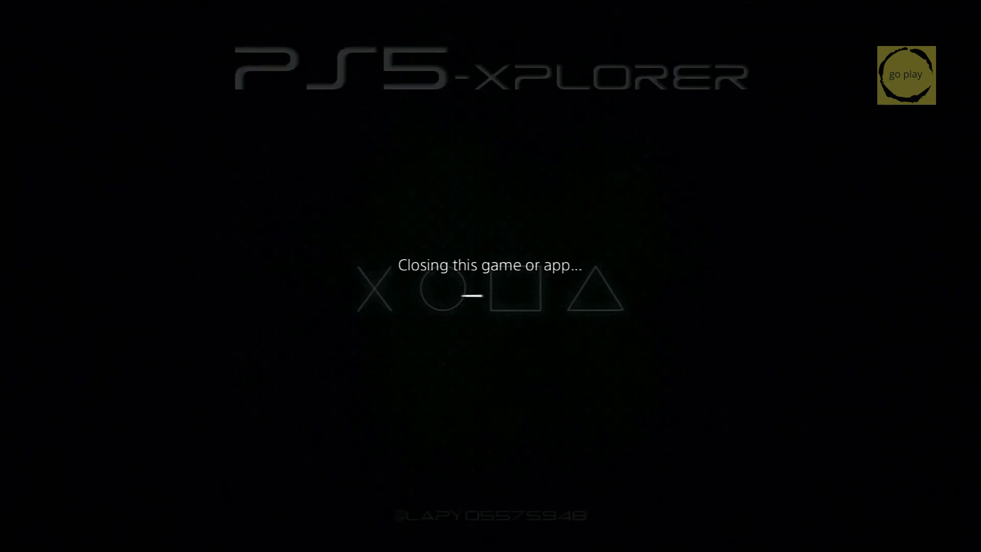
key(Right)
key(Return)
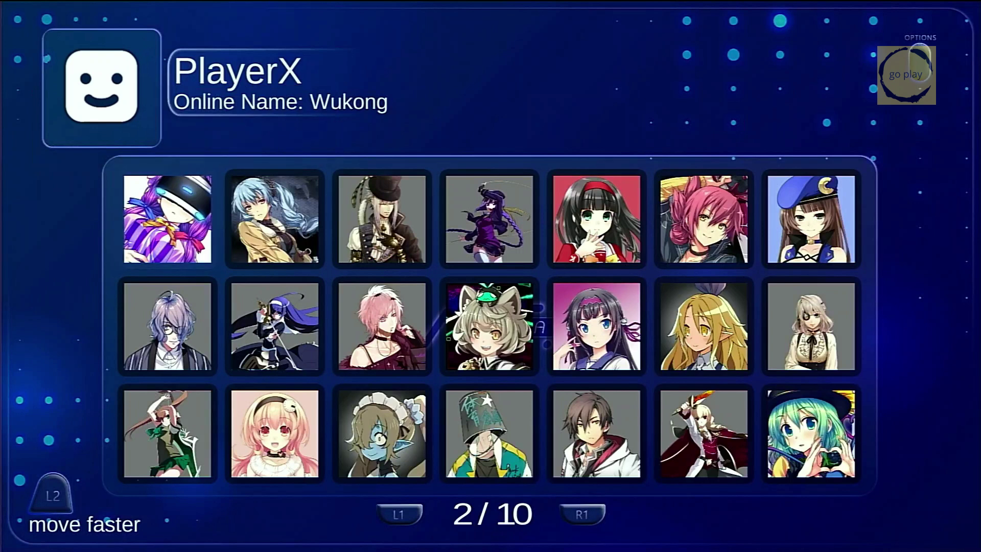
Step: Go to avatar page 7 and apply the second avatar, the blond boy in a white hoodie, to the profile
key(Page_Down)
key(Page_Down)
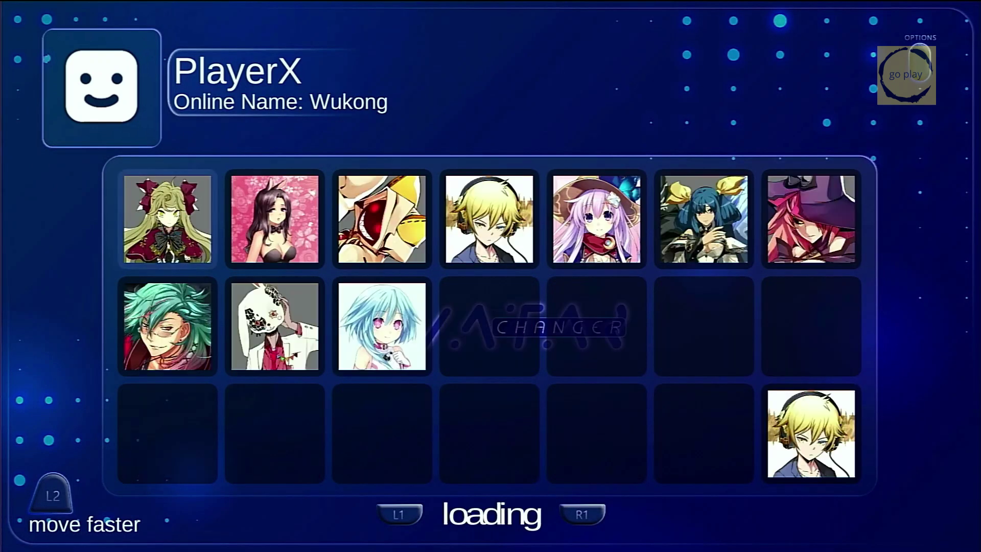
key(Page_Down)
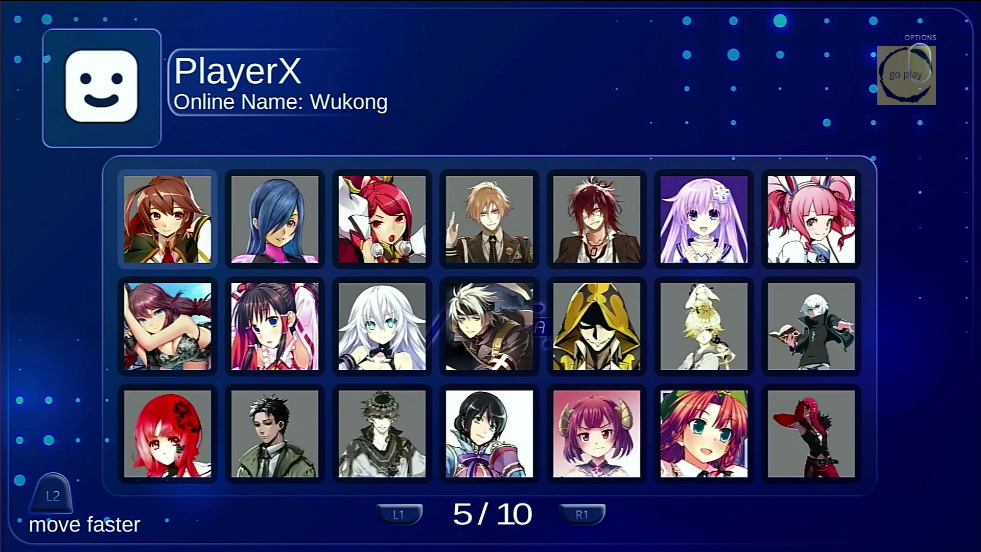
key(Page_Down)
key(Page_Down)
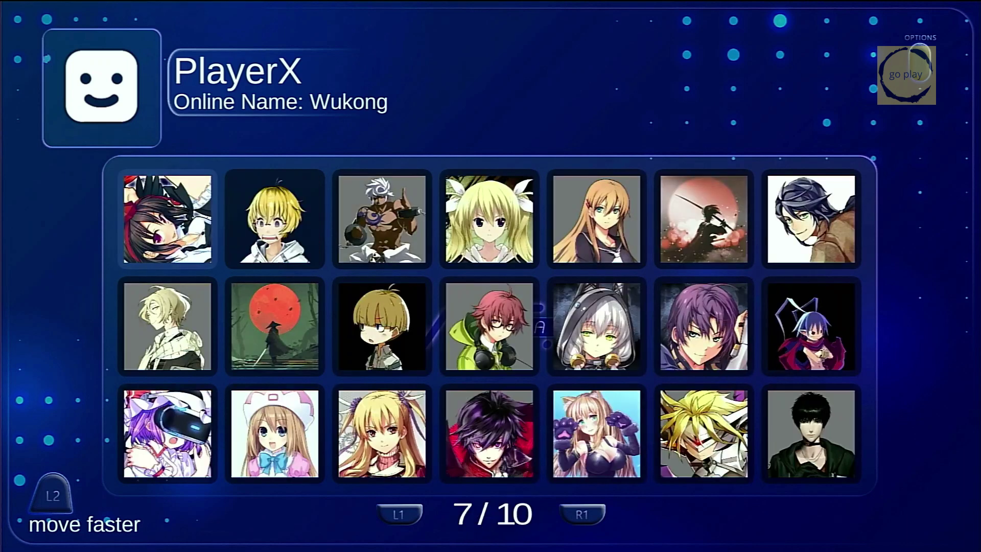
key(Right)
key(Return)
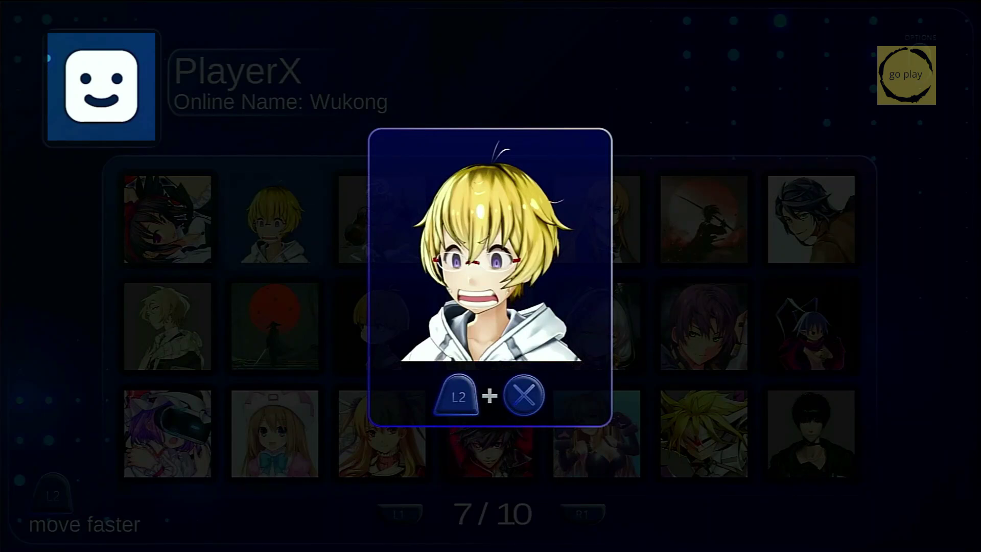
key(Return)
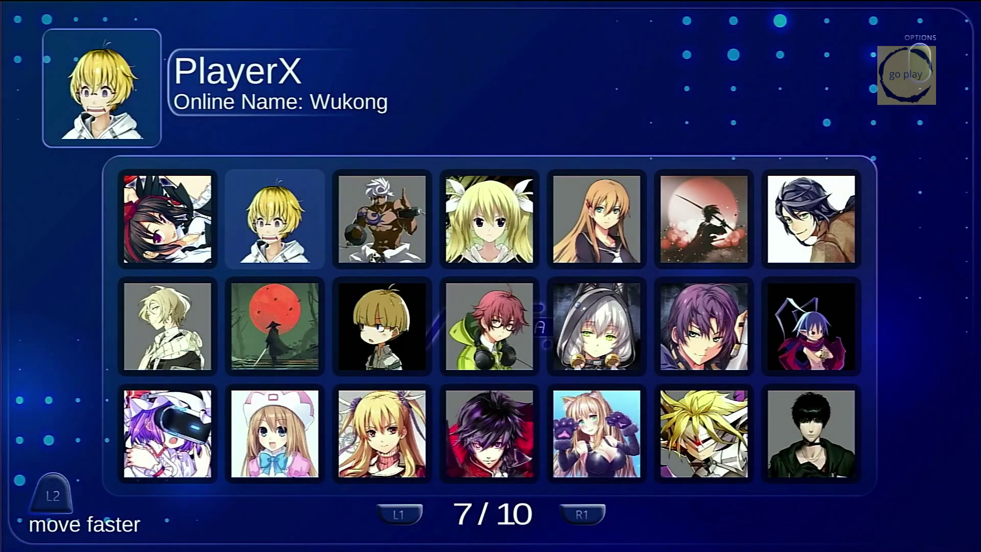
Step: Change the profile's online name to AnimeX
key(Right)
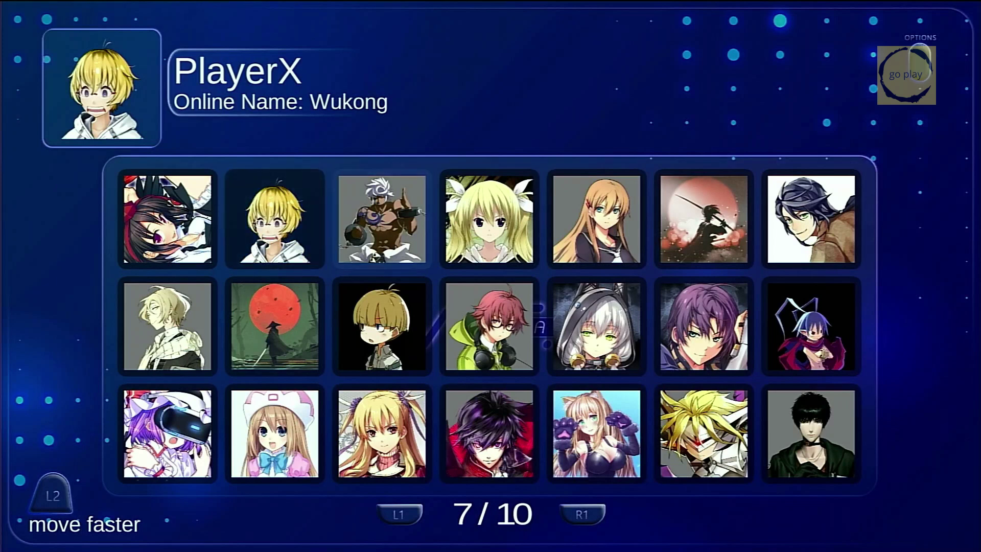
key(Left)
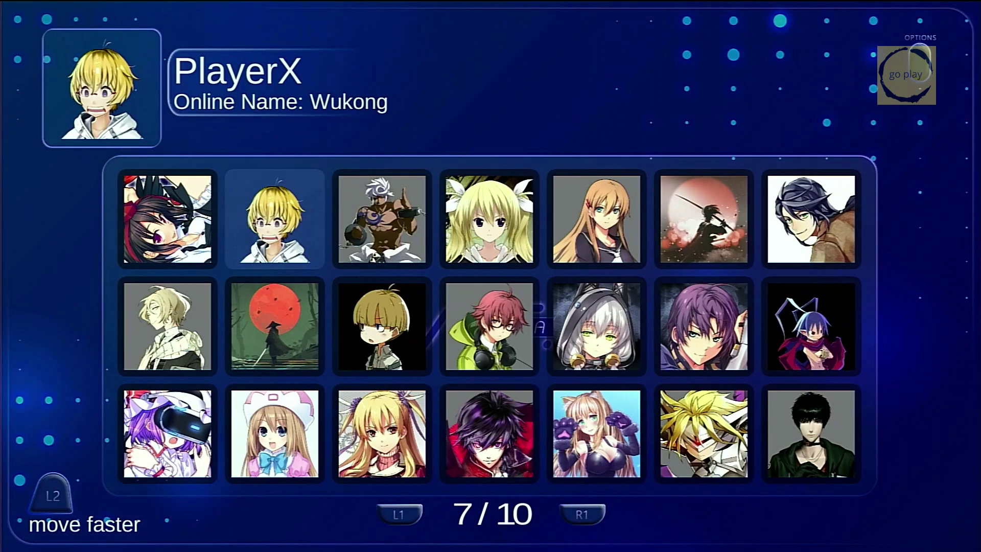
key(Left)
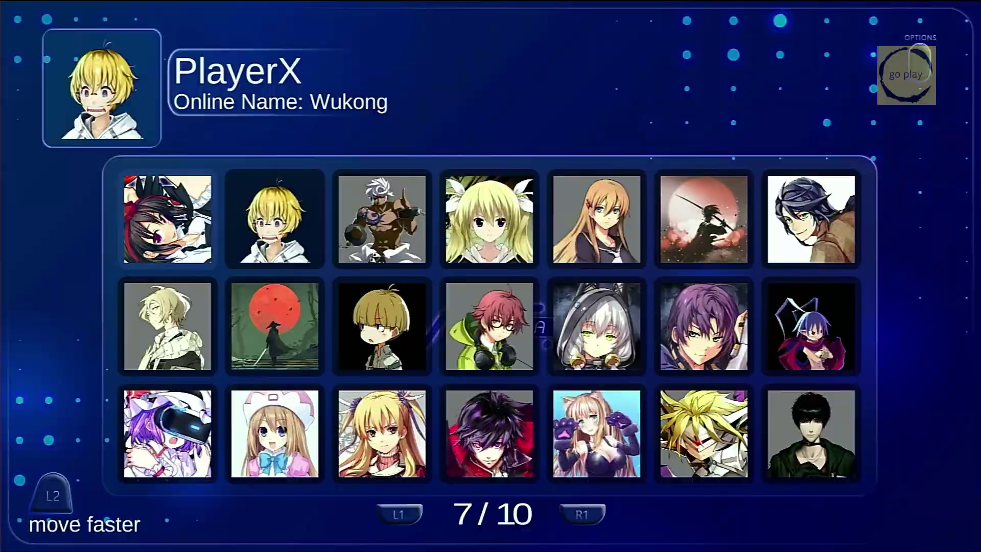
key(F2)
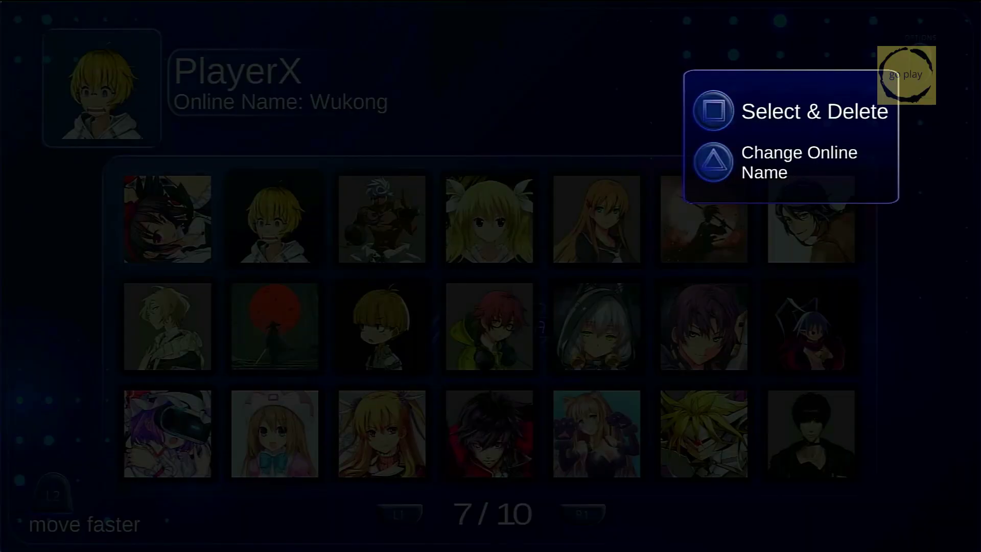
text(v)
text(Ani)
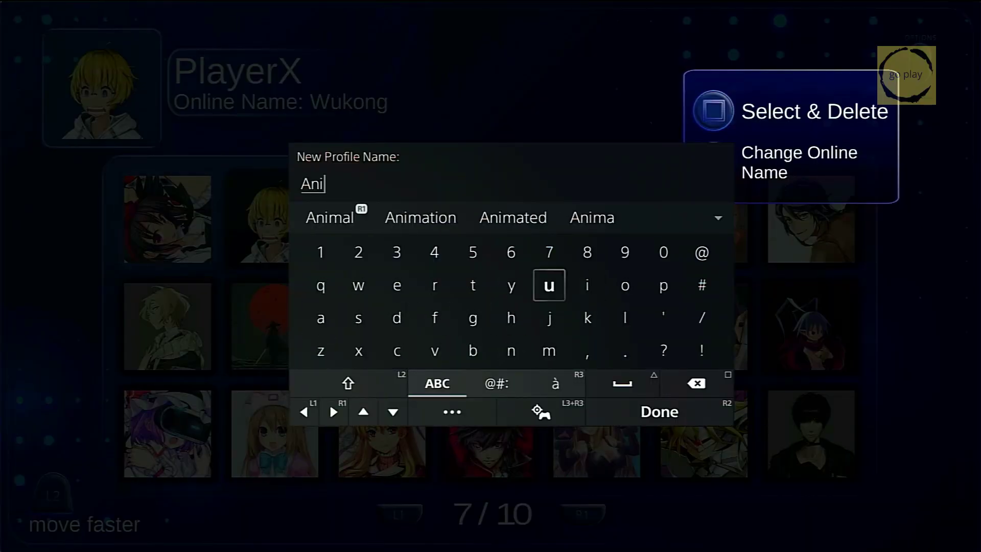
text(meX)
key(Return)
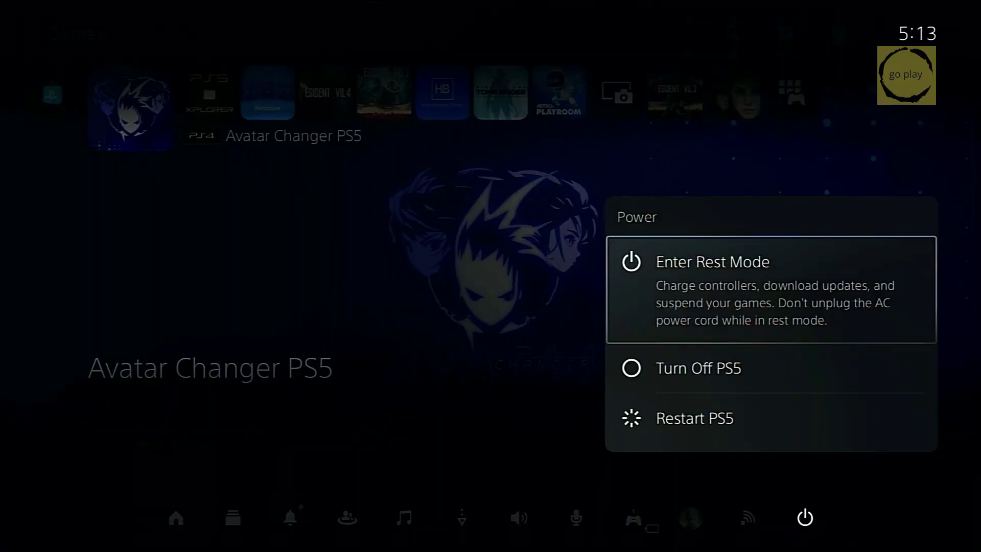
Step: Restart the PS5 from the power options
key(Down)
key(Down)
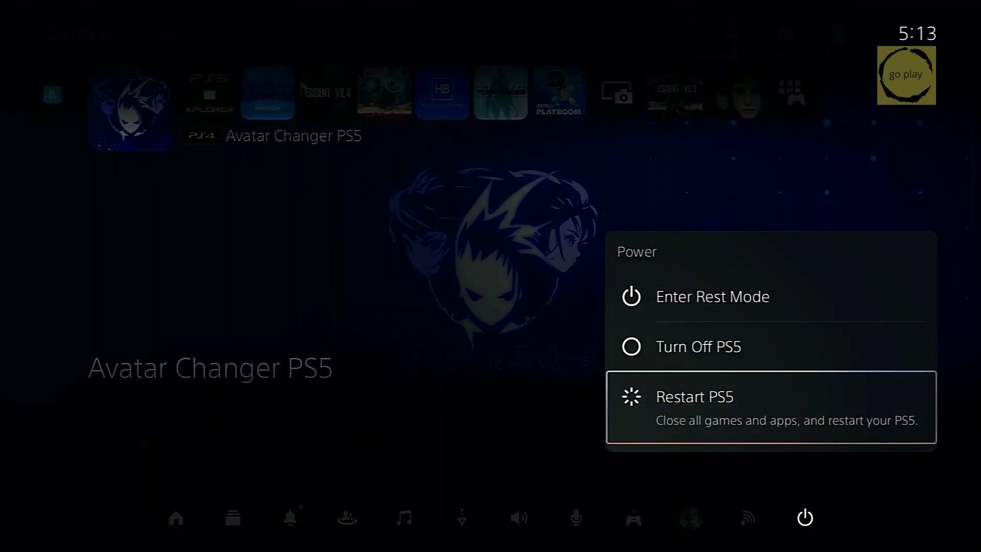
key(Return)
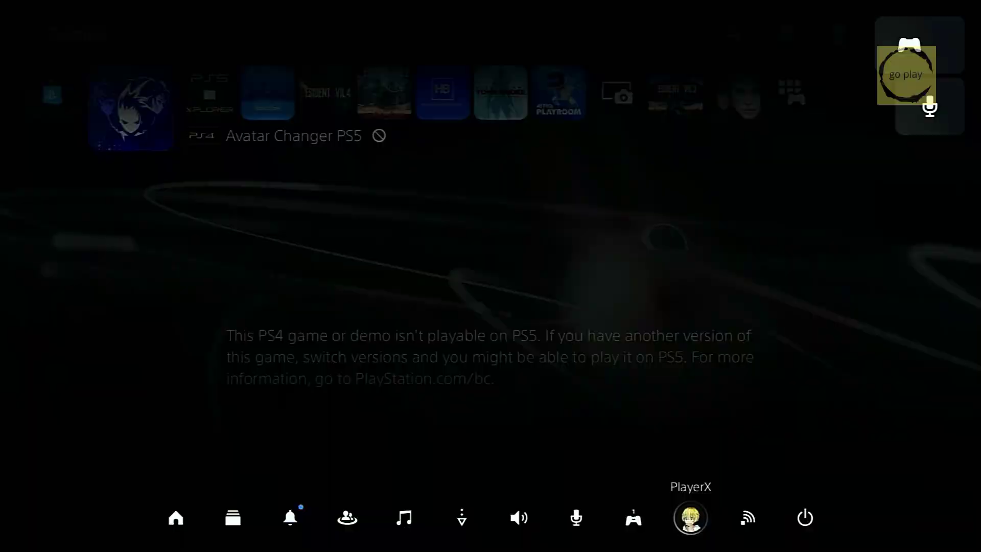
Step: Close the control center and check the profile's avatar on the home screen
key(Escape)
key(Up)
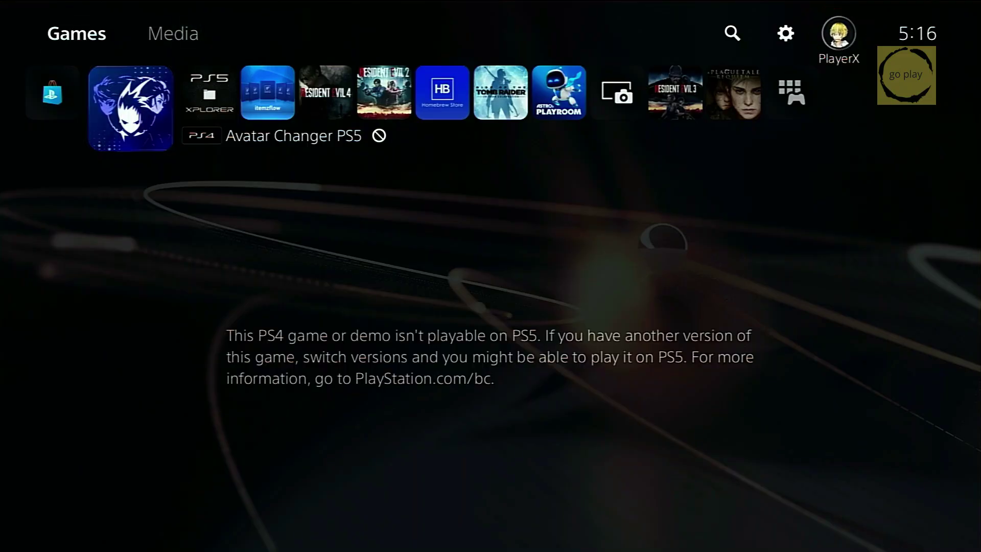
key(Left)
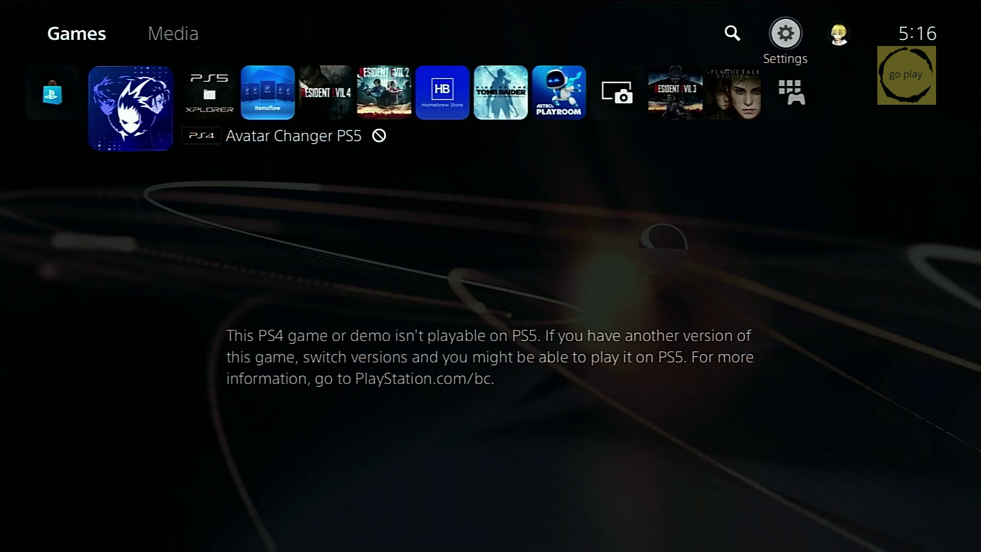
key(Down)
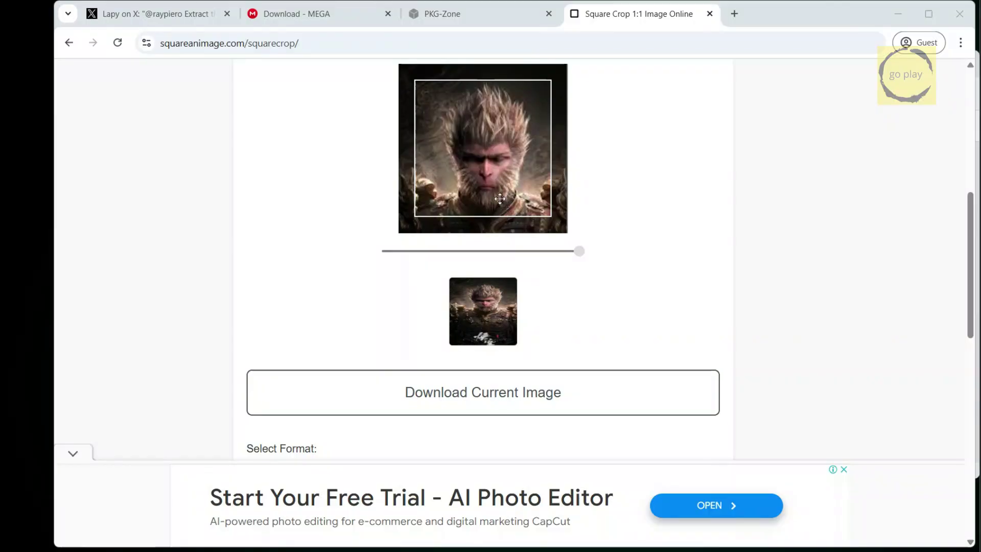
Step: Switch to the squareanimage.com square crop page and position the Wukong image inside the 1:1 crop frame
drag(483, 148, 476, 174)
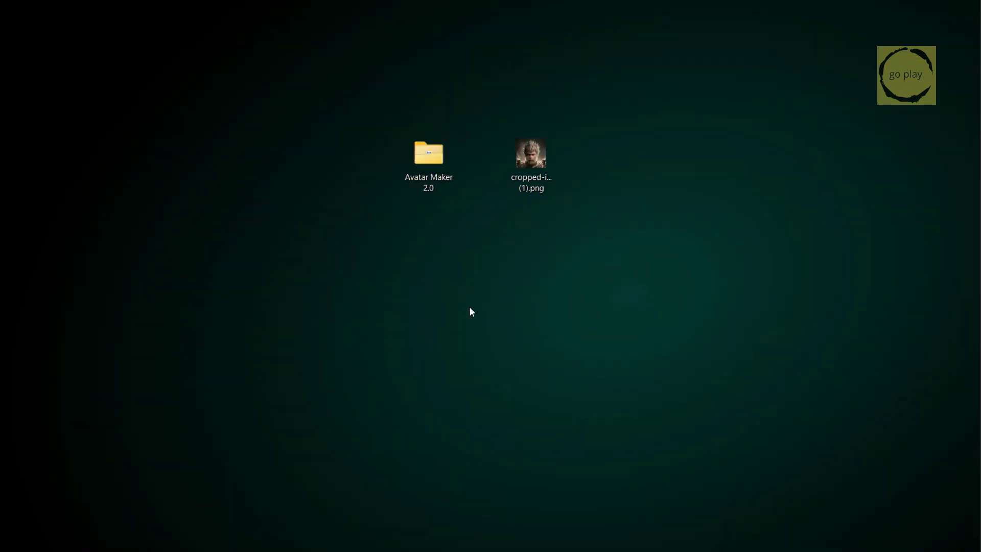
Step: Launch Avatar Maker 2.0.exe from the Avatar Maker 2.0 folder on the desktop, and download and install the .NET Framework 3.5 feature it needs
click(423, 176)
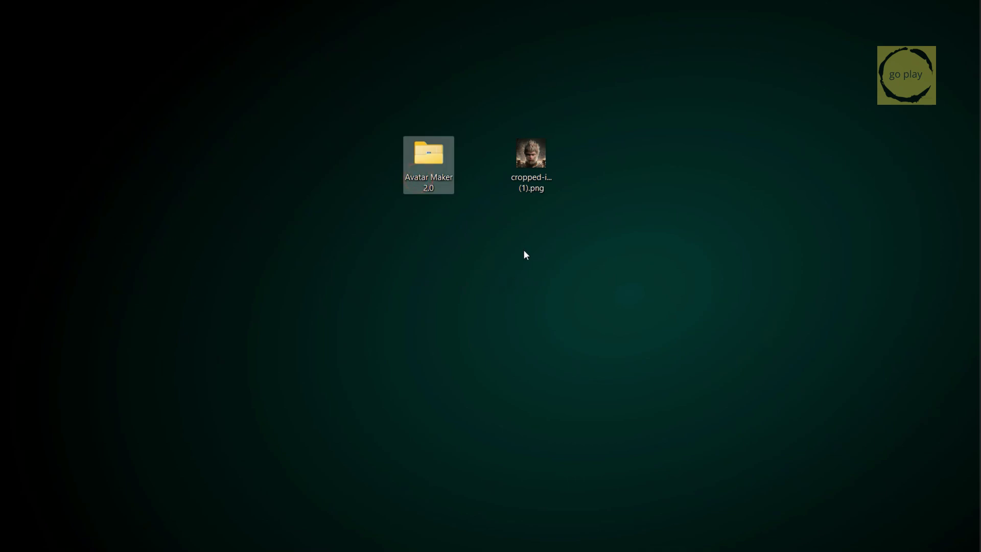
click(529, 172)
double_click(424, 163)
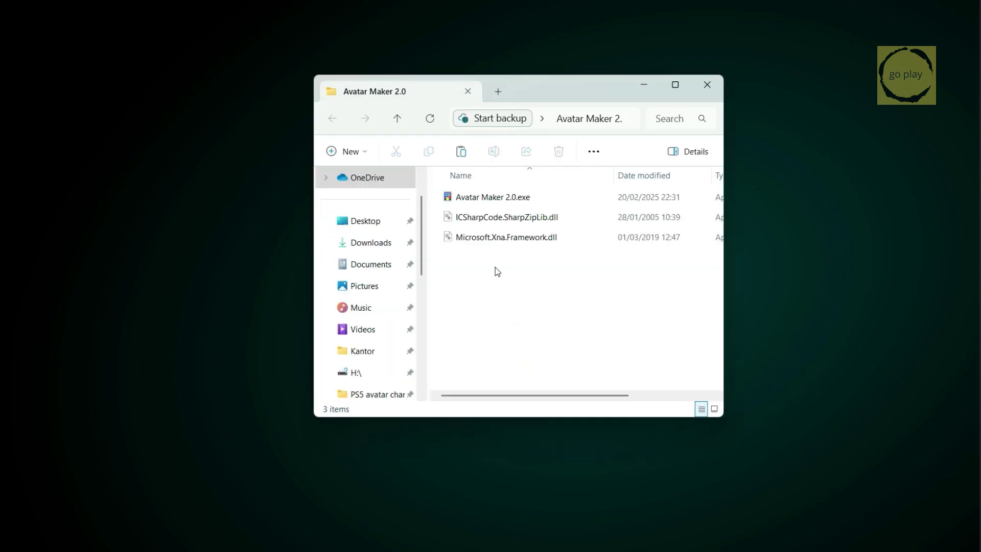
click(482, 200)
double_click(482, 200)
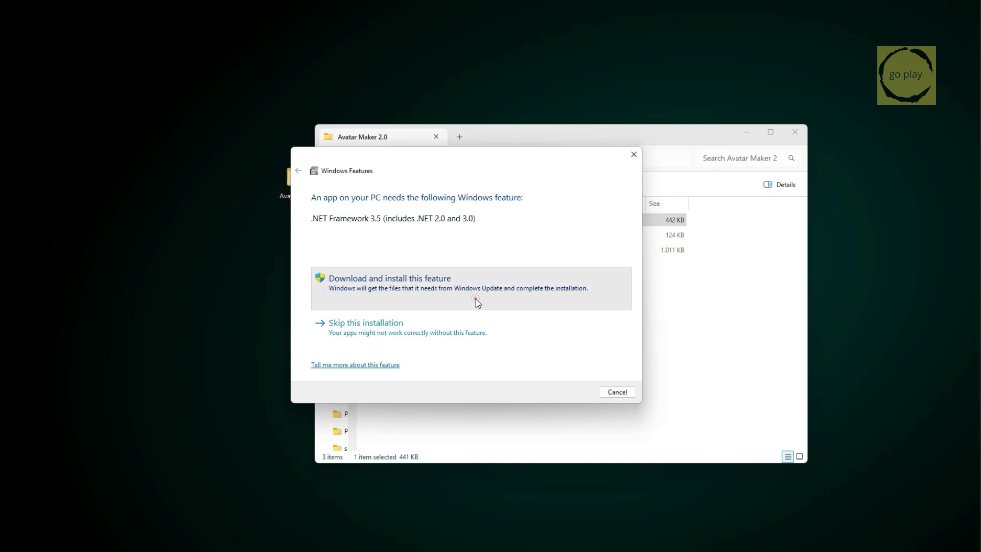
click(475, 300)
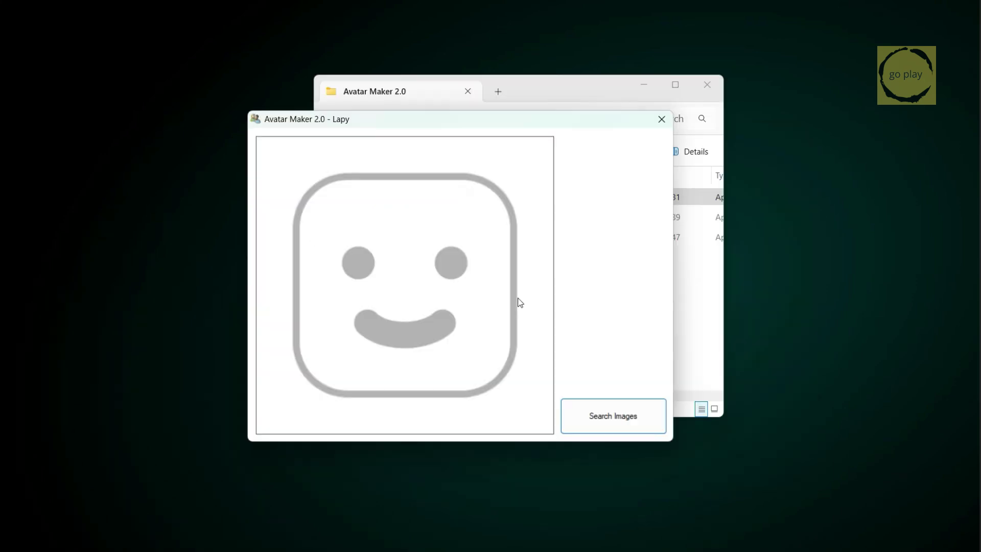
Step: Convert cropped-image (1).png from the desktop into an avatar file with Avatar Maker 2.0, and close the program
click(602, 422)
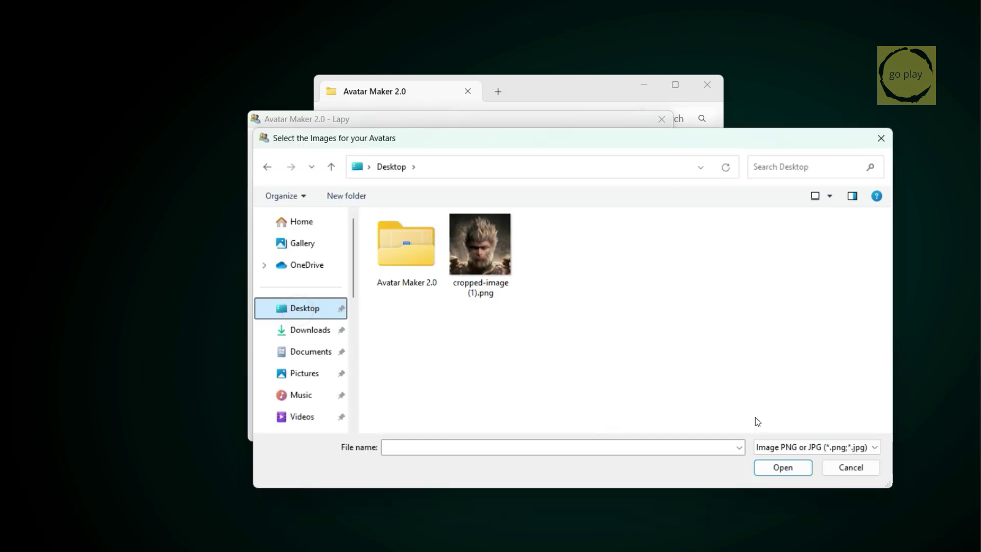
click(479, 253)
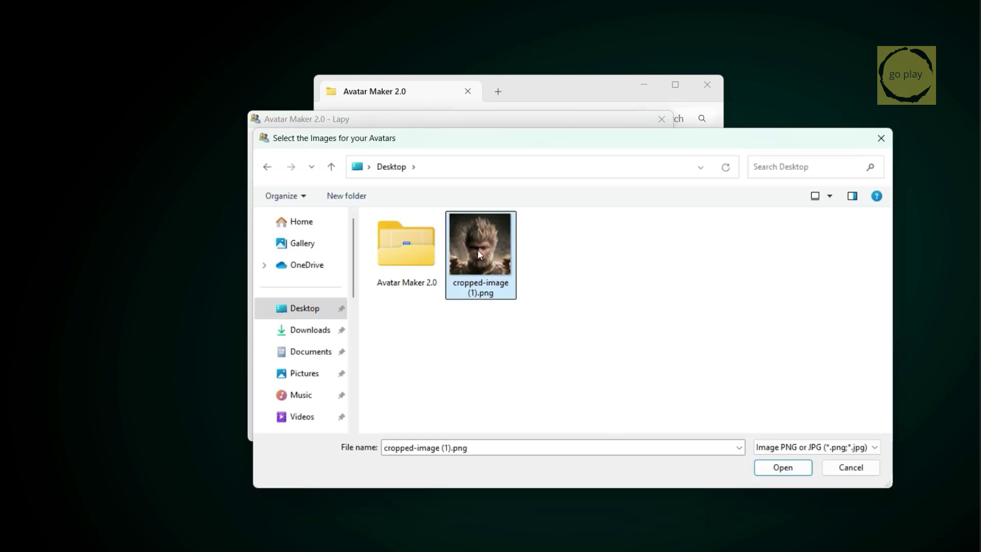
click(774, 467)
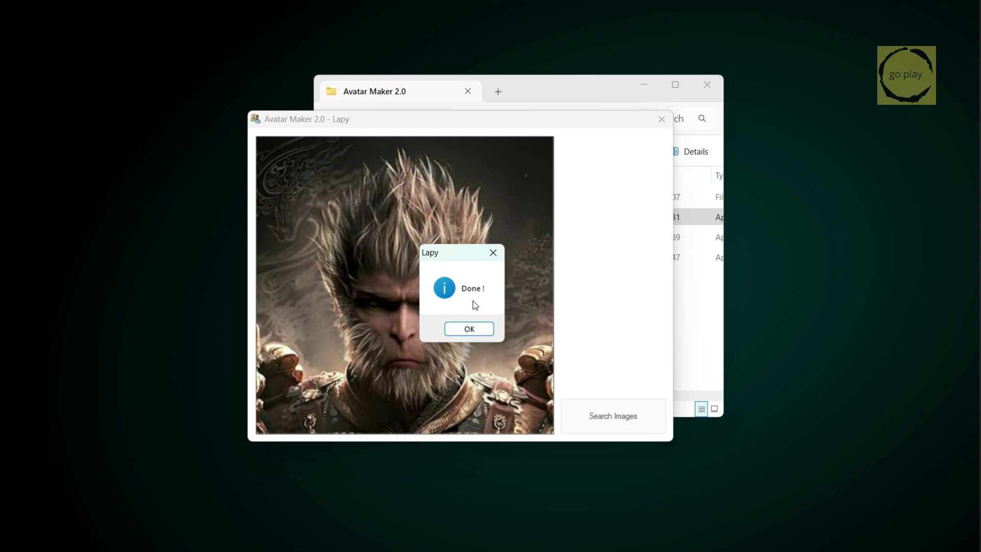
click(469, 329)
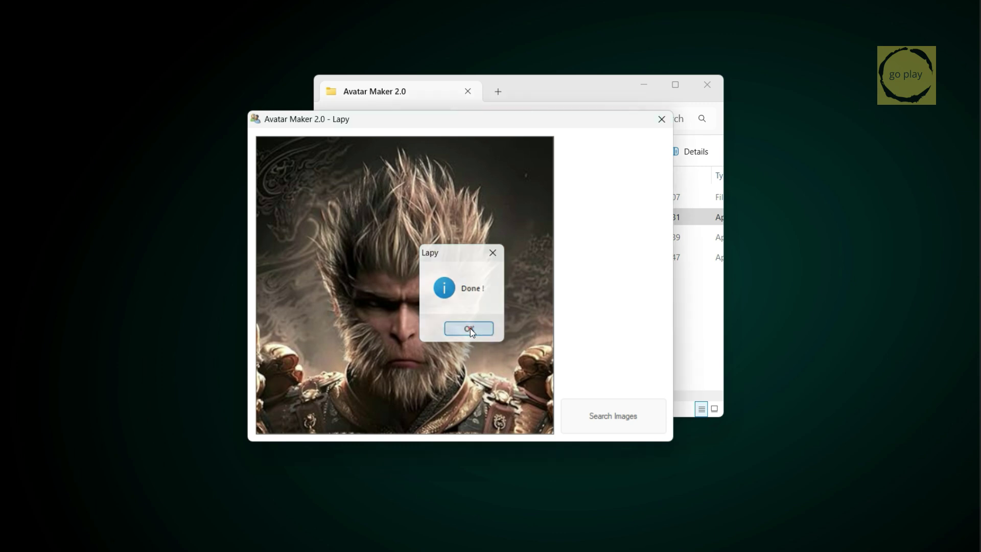
click(662, 119)
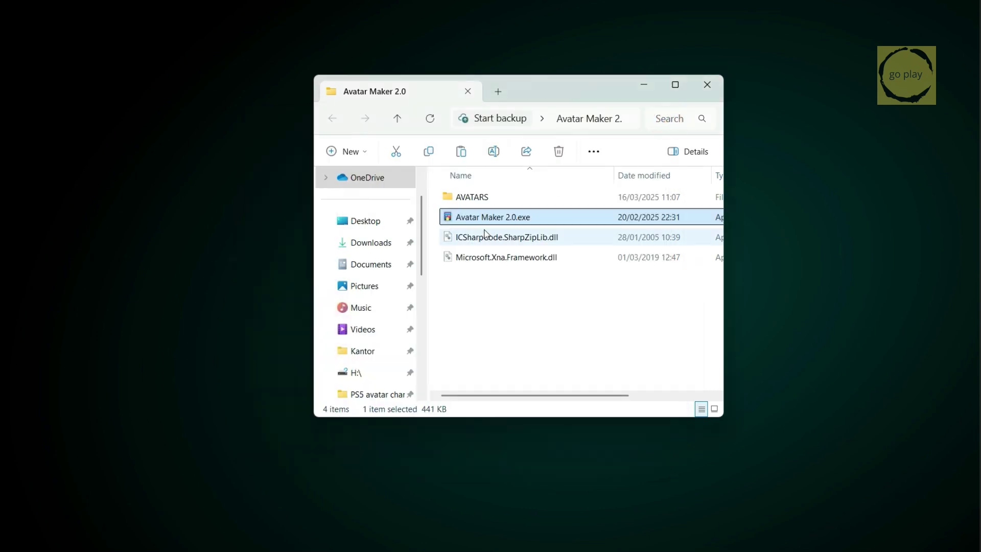
Step: Open the AVATARS folder to check the generated .xavatar file, and close the folder window
click(513, 200)
double_click(513, 201)
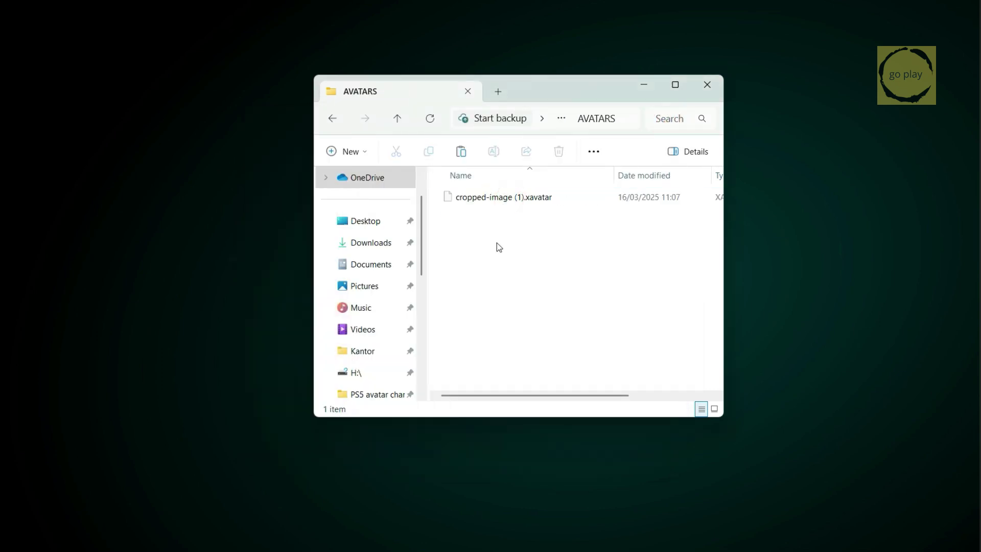
click(512, 206)
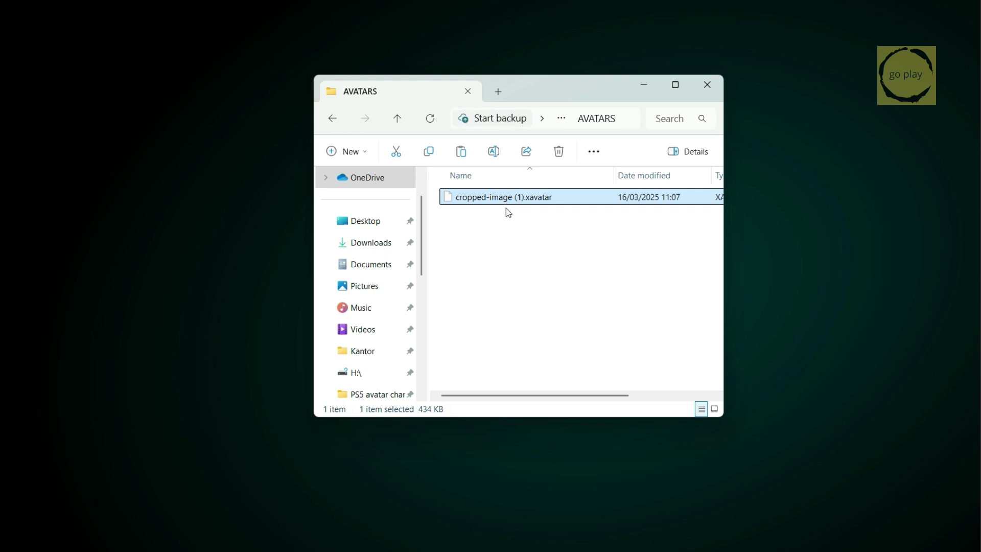
click(526, 280)
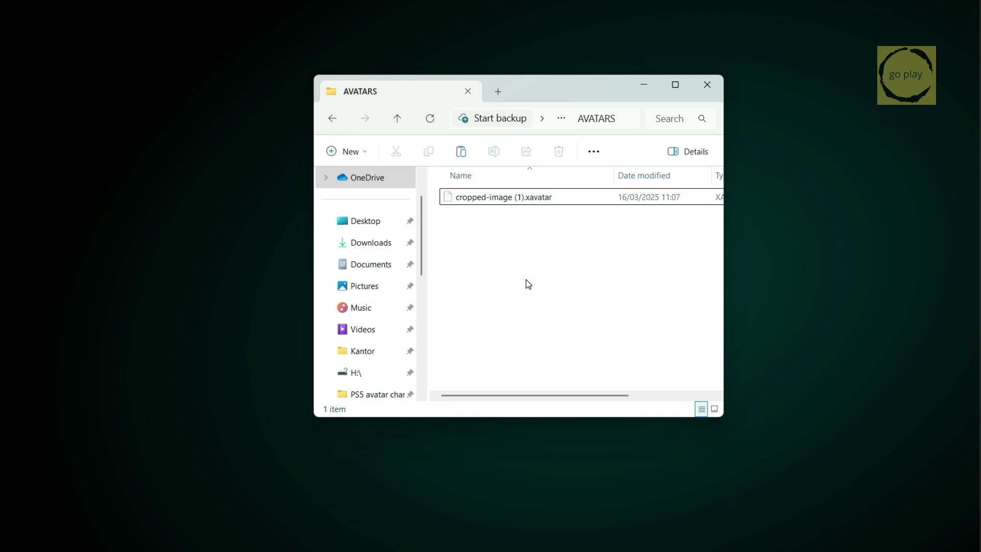
click(714, 89)
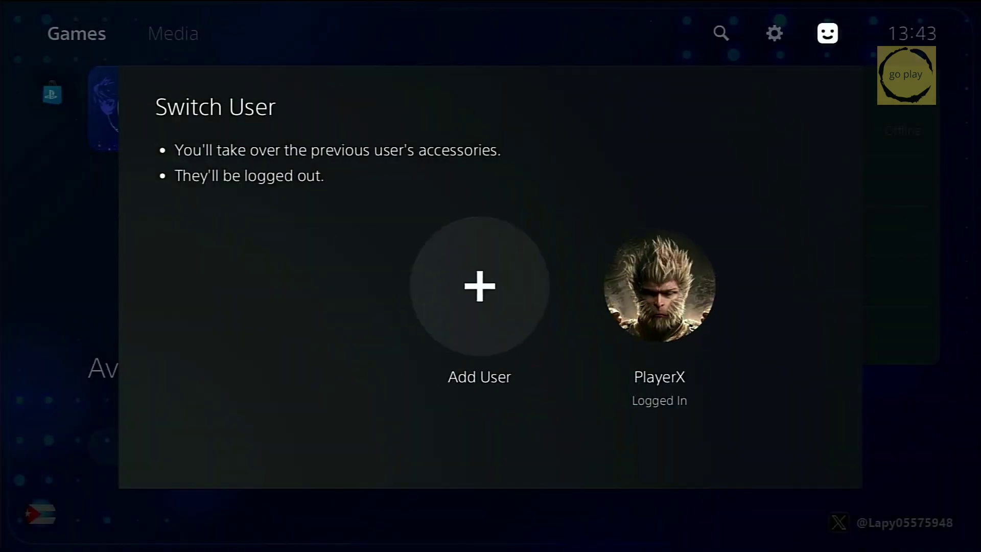
Step: Switch to the PS5, check the user's custom avatar on the Switch User screen, and return to Avatar Changer PS5 on the home screen
key(Right)
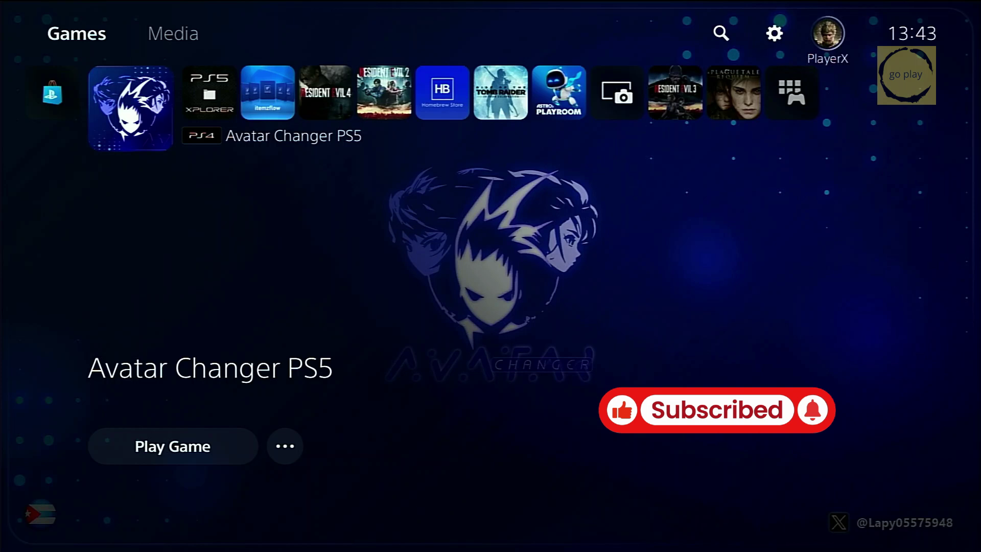
key(Left)
key(Left)
key(Left)
key(Left)
key(Down)
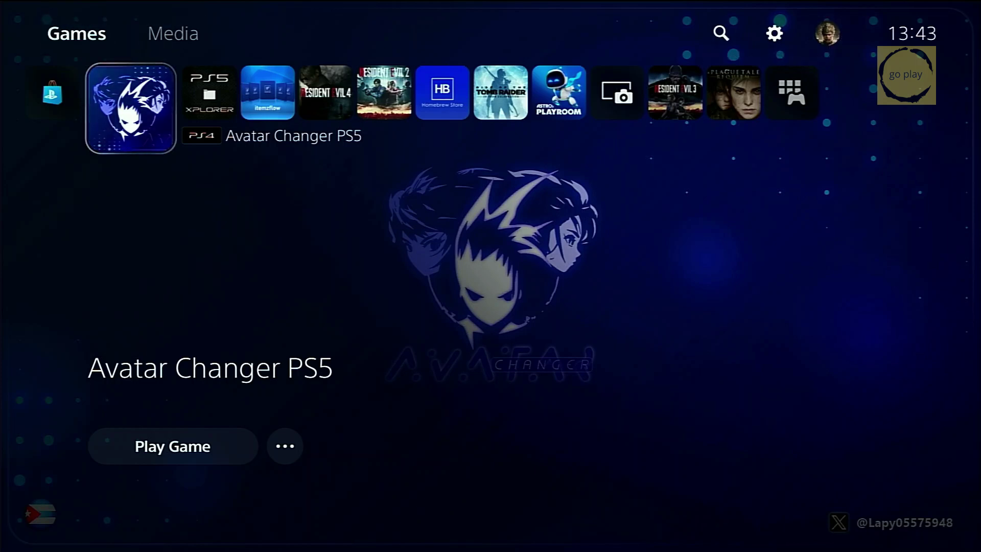